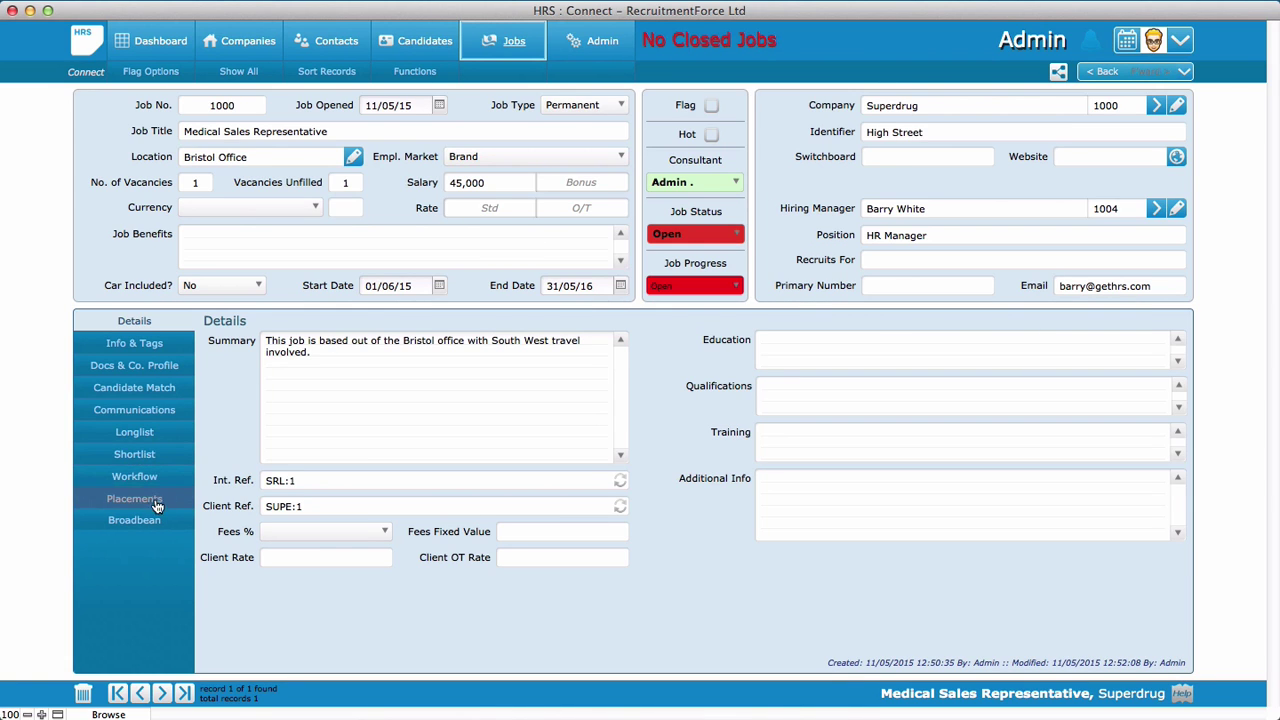
Show the Broadbean posting details for the Medical Sales Representative job
left_click(140, 523)
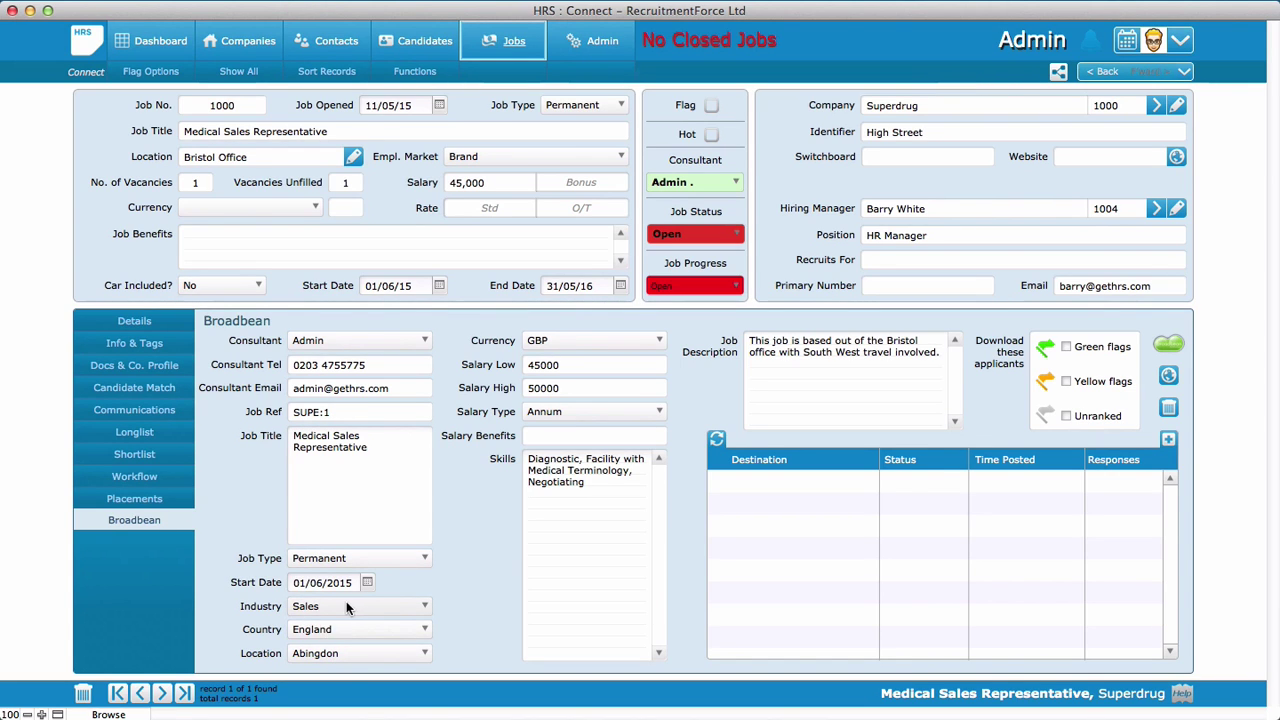
left_click(422, 607)
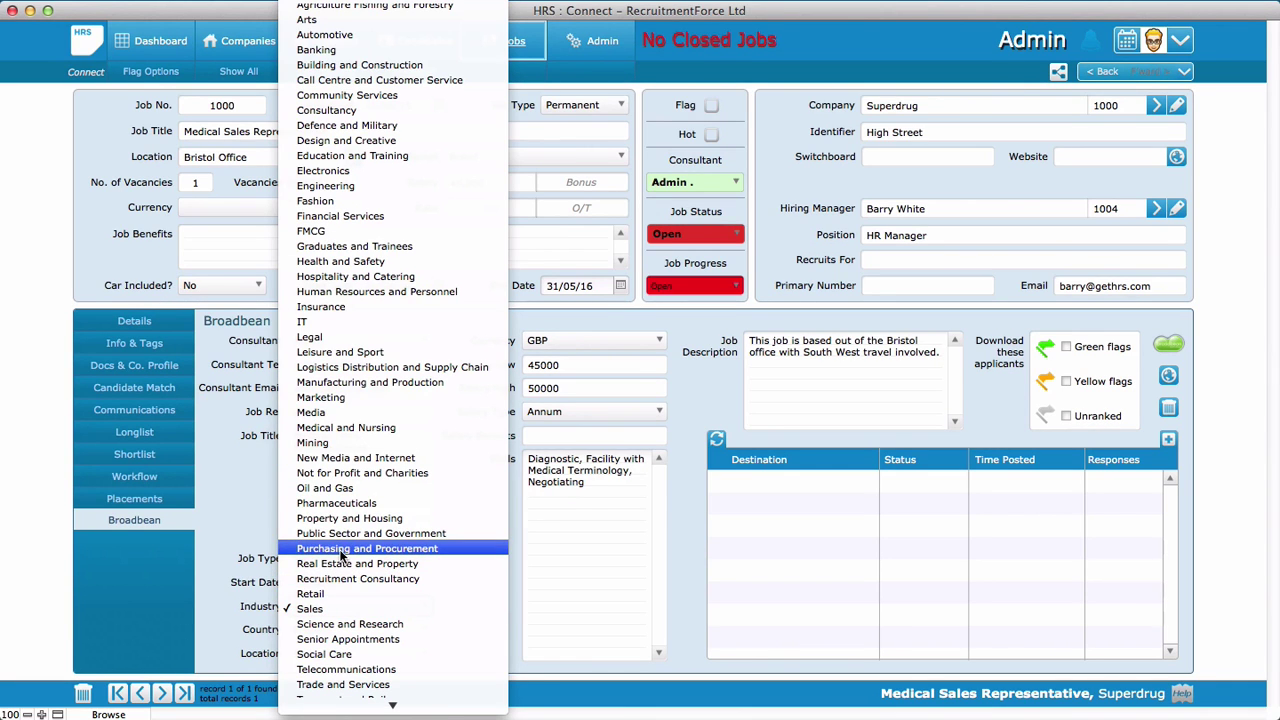
left_click(304, 609)
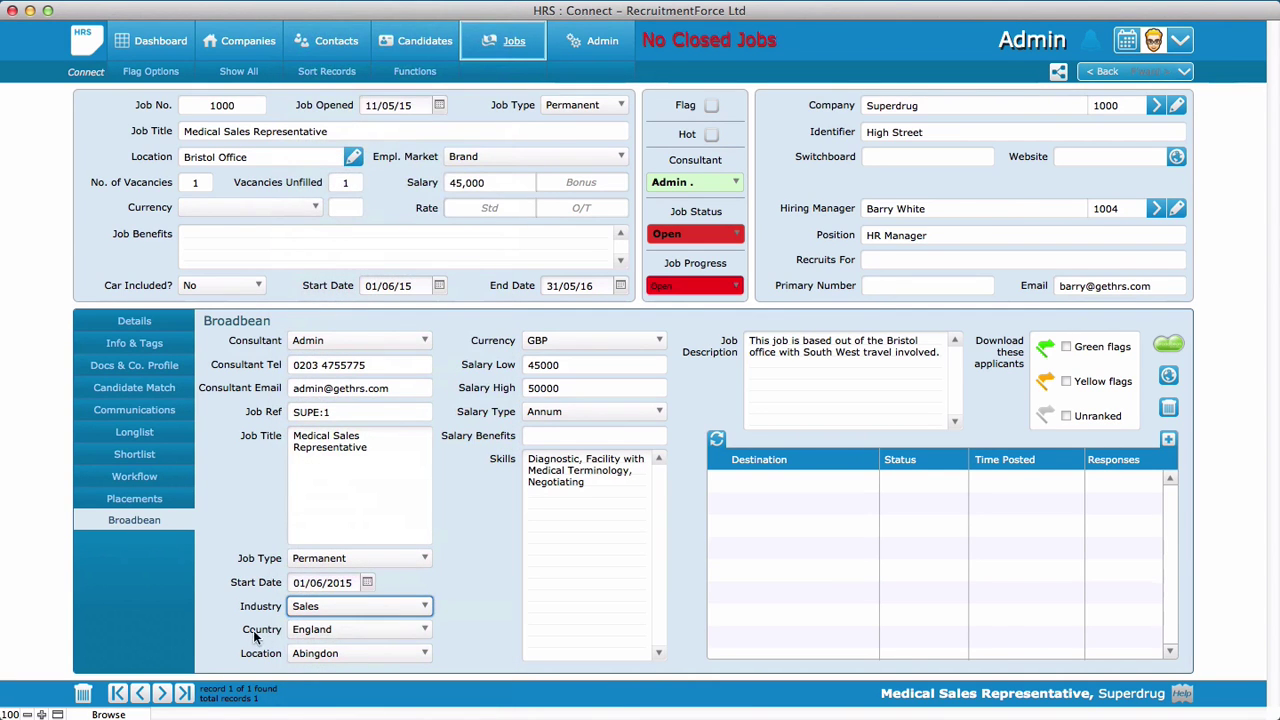
left_click(333, 629)
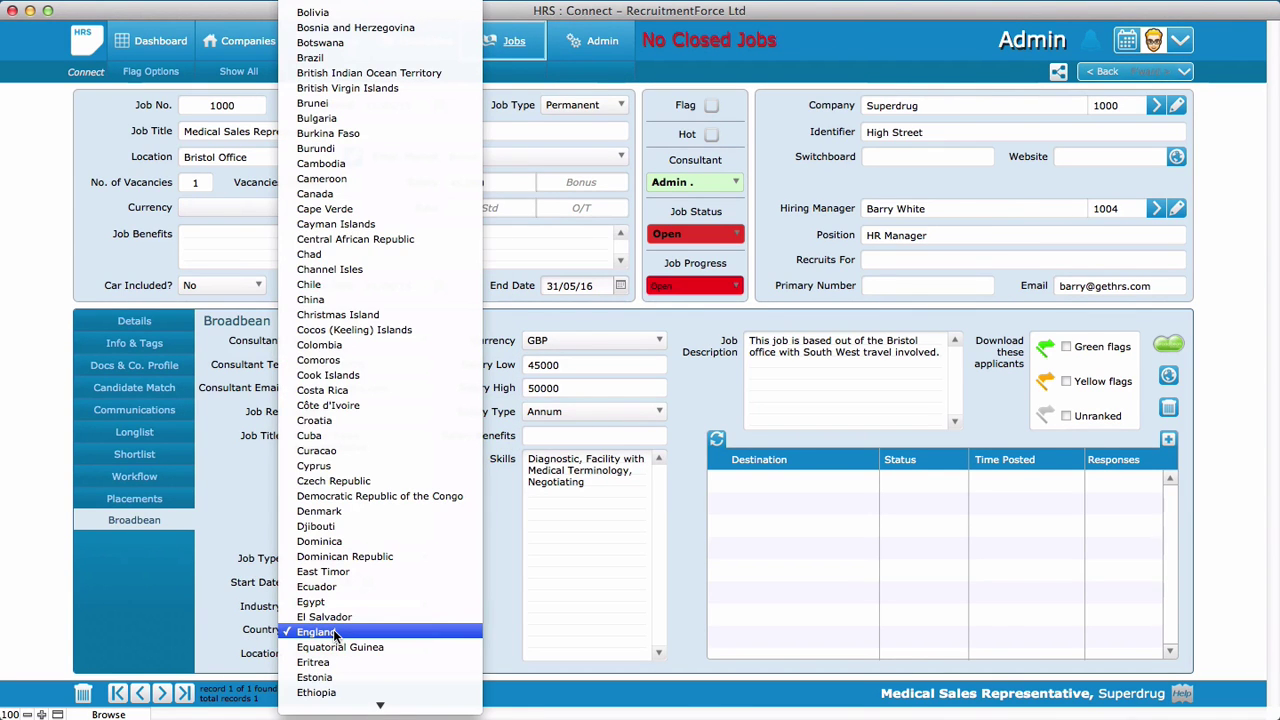
left_click(331, 634)
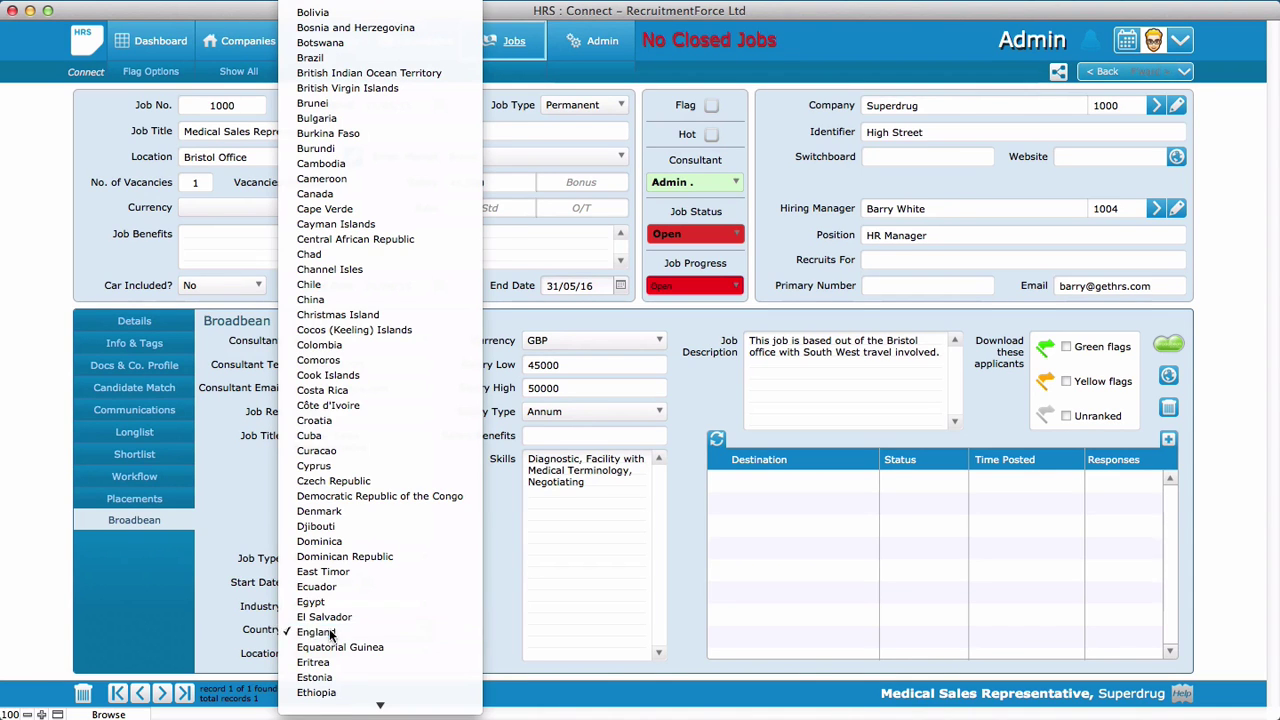
left_click(337, 652)
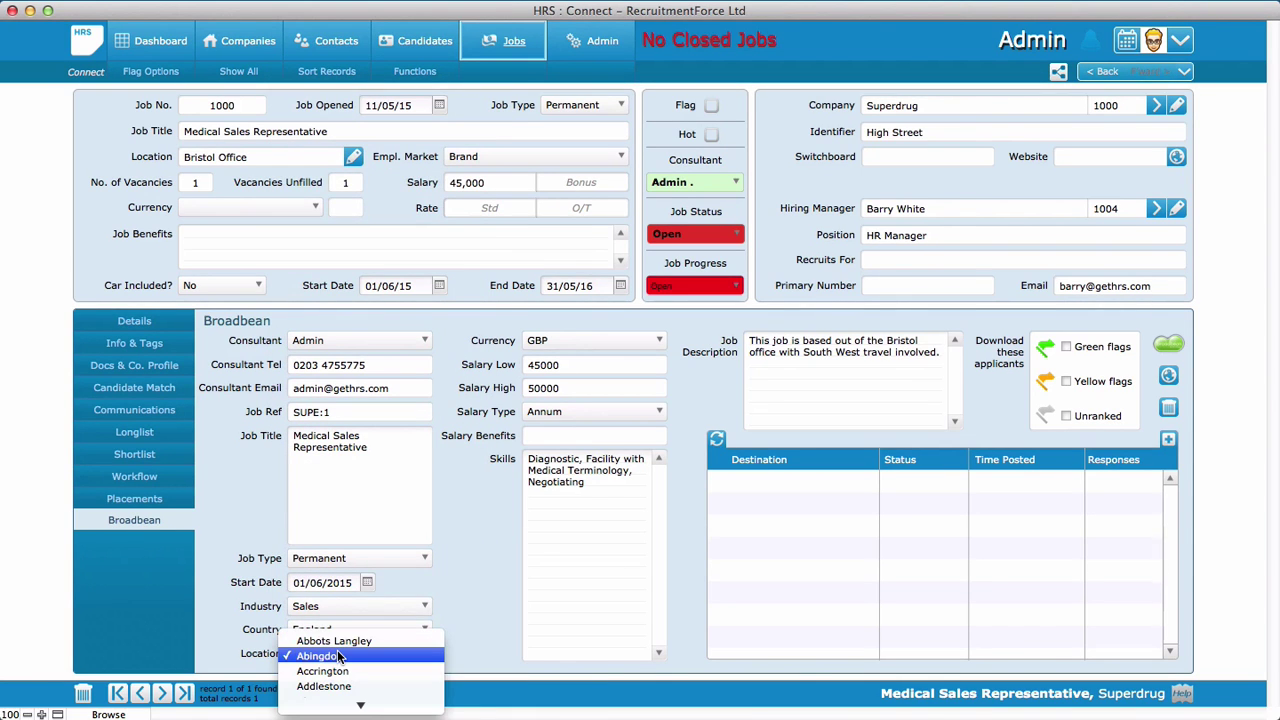
mouse_move(351, 702)
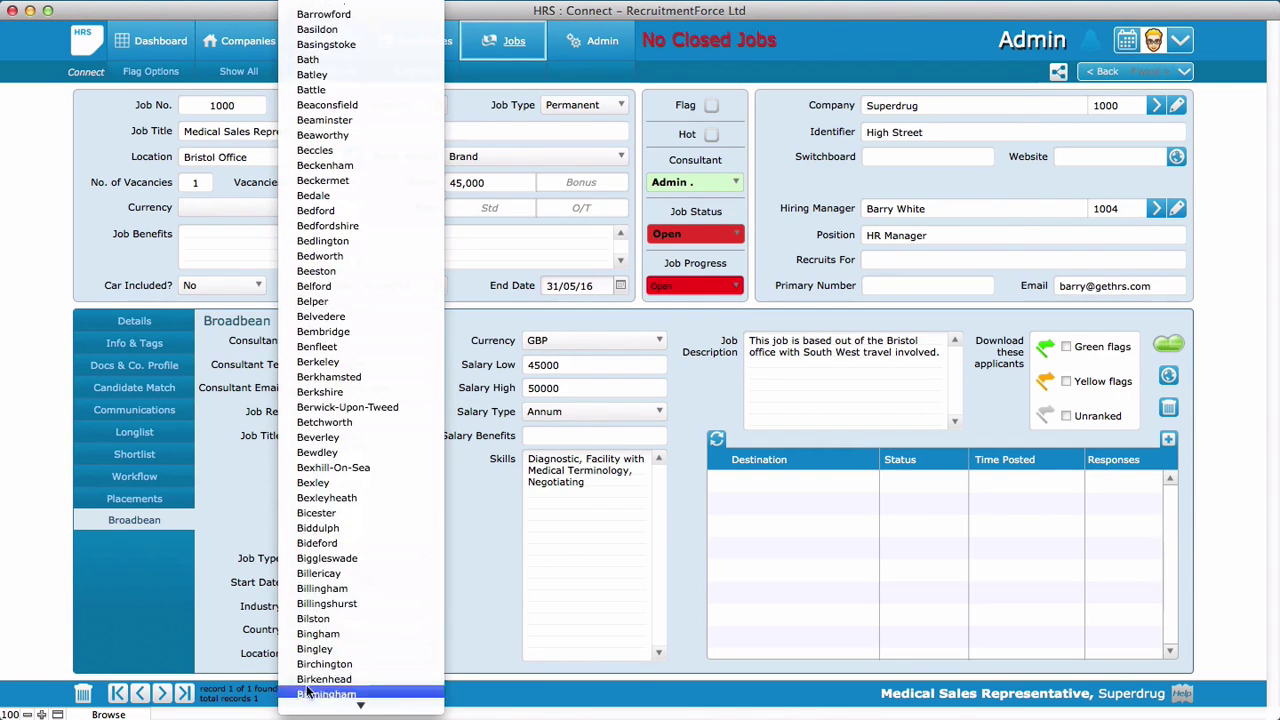
left_click(307, 692)
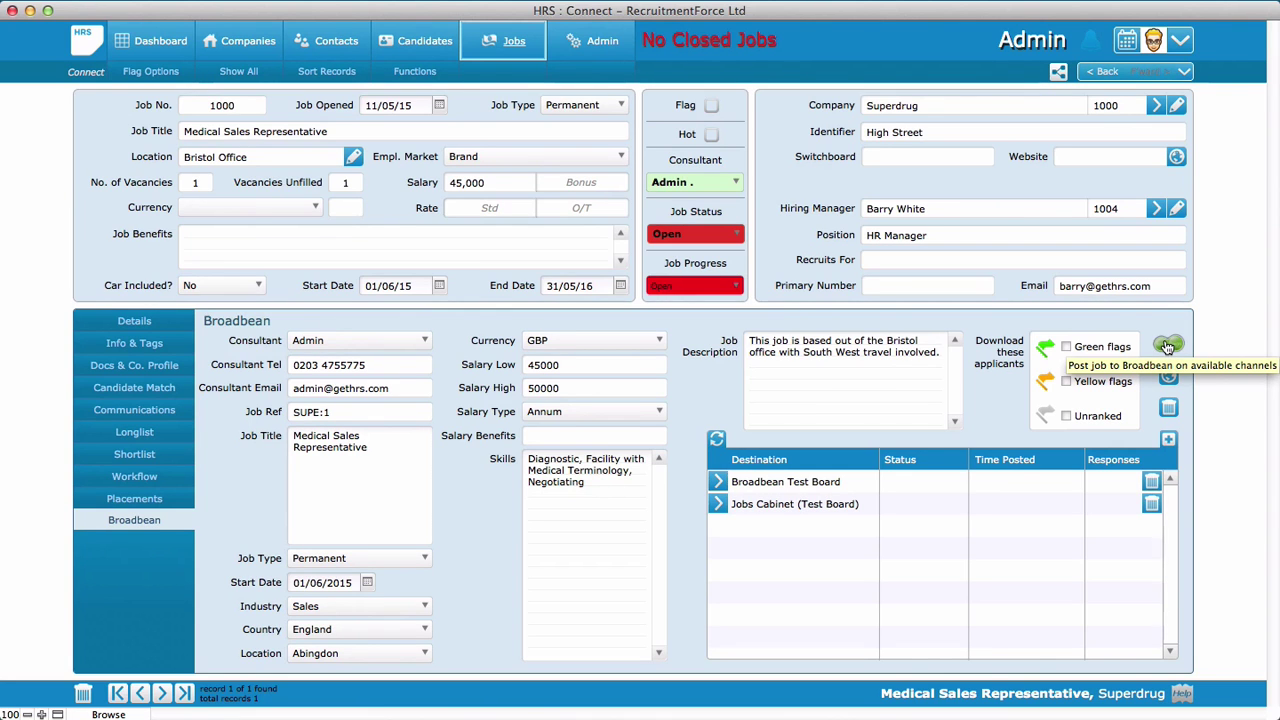
Post the job to Broadbean past the duplicate warning, with Jobs Cabinet still selected
left_click(1167, 346)
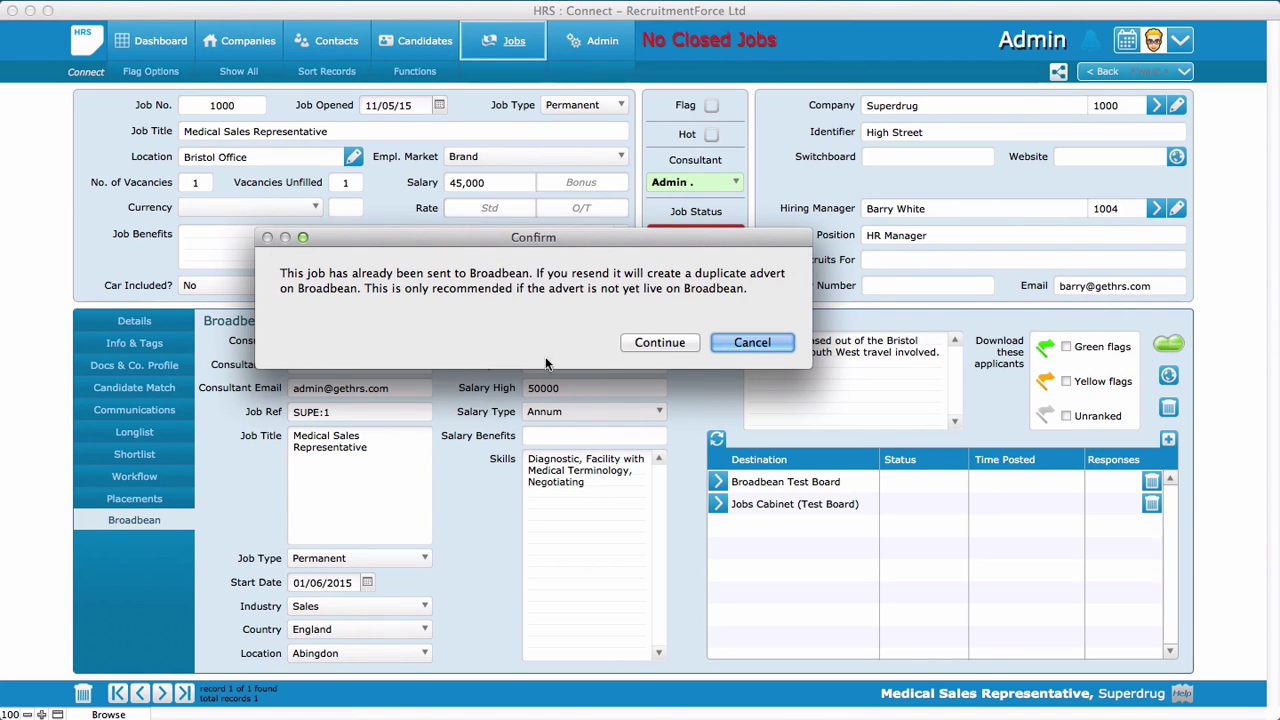
left_click(655, 344)
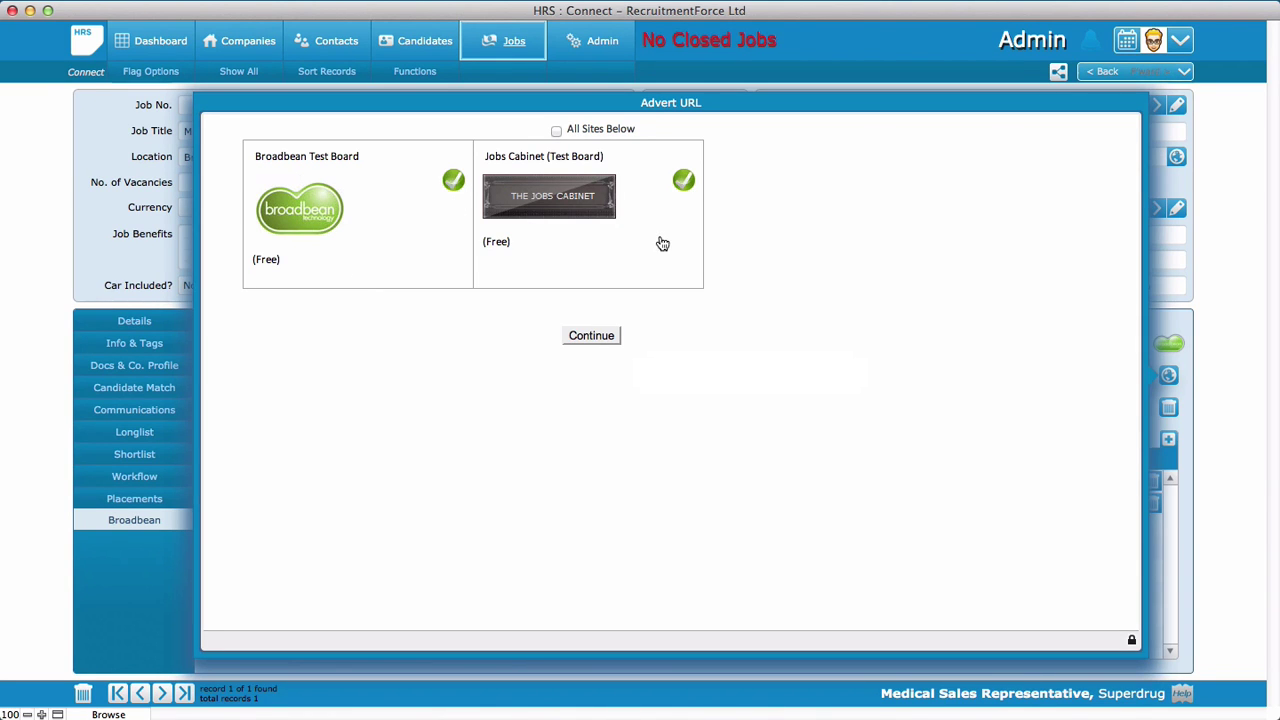
left_click(683, 180)
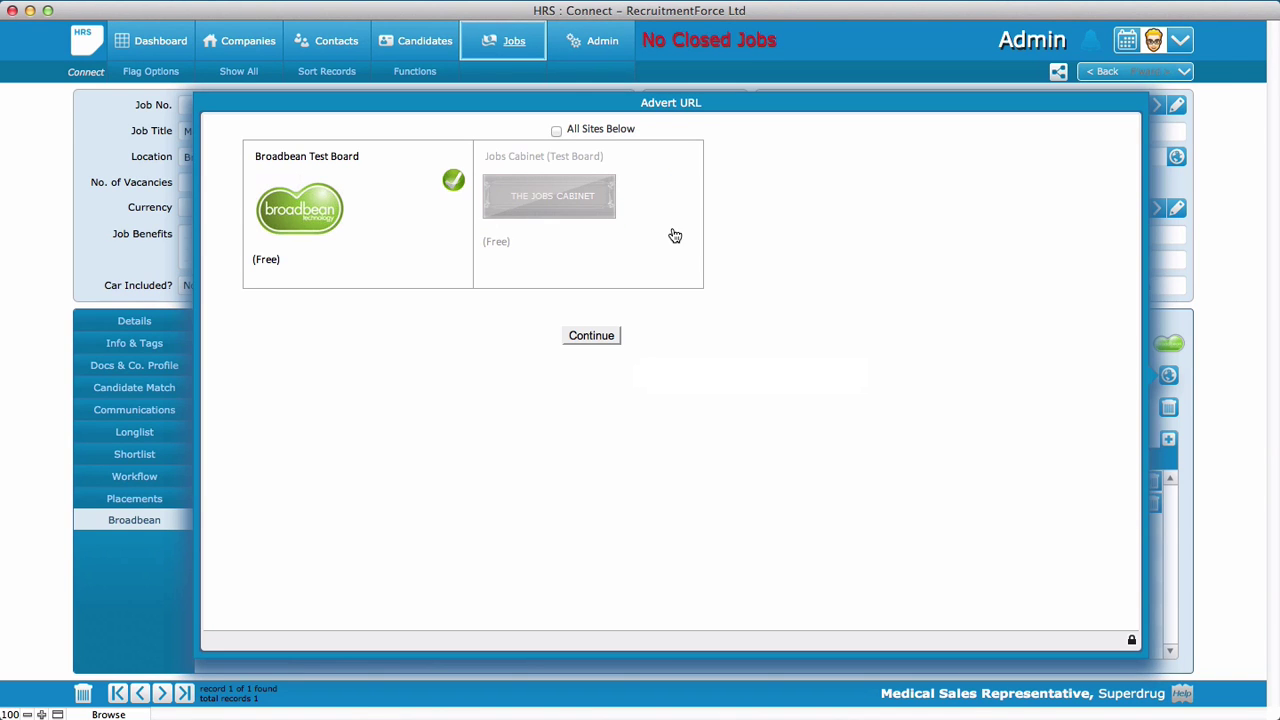
left_click(686, 181)
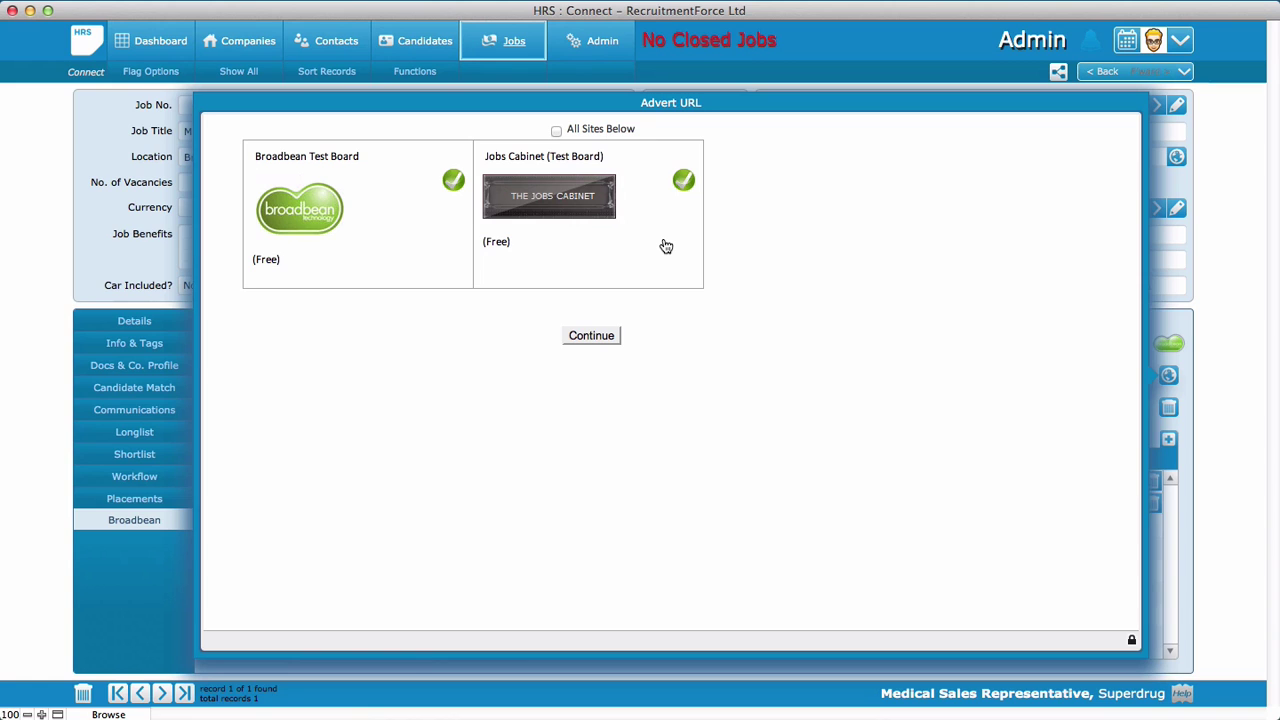
left_click(591, 336)
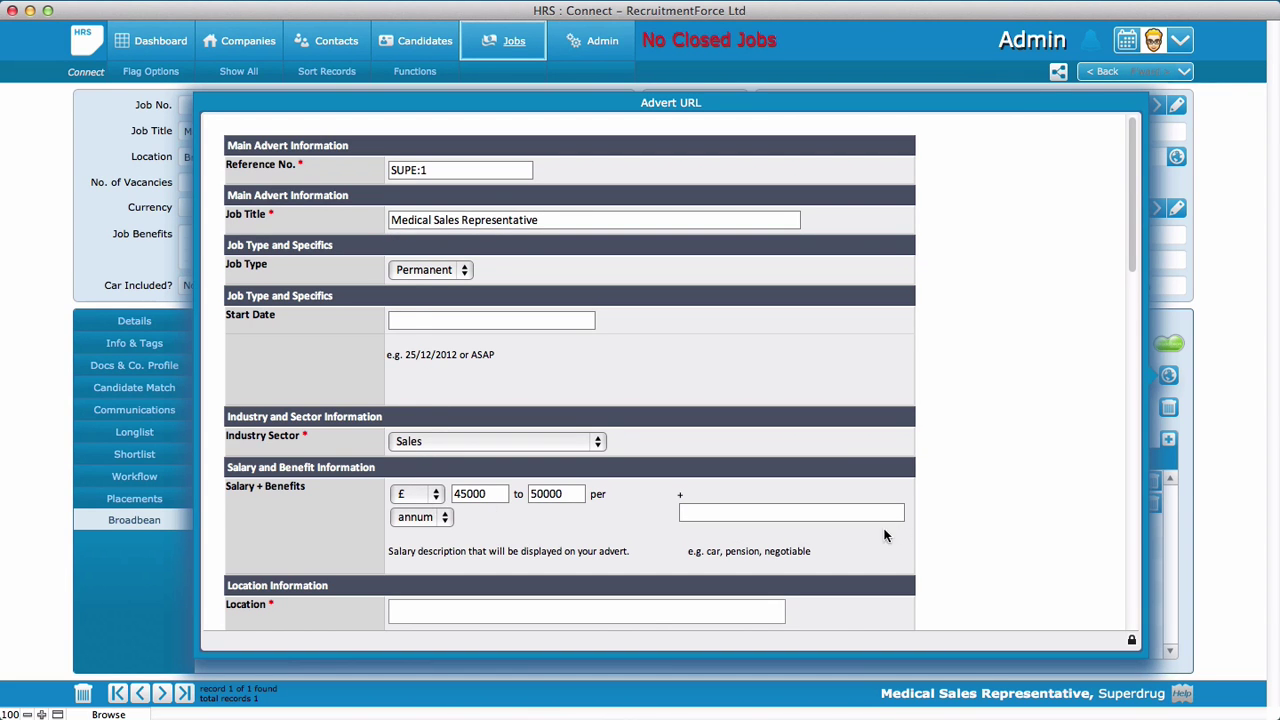
Accept advert details and review delivery: Now, Today, 7 days on both test boards
scroll(984, 517, "down", 5)
scroll(984, 517, "down", 3)
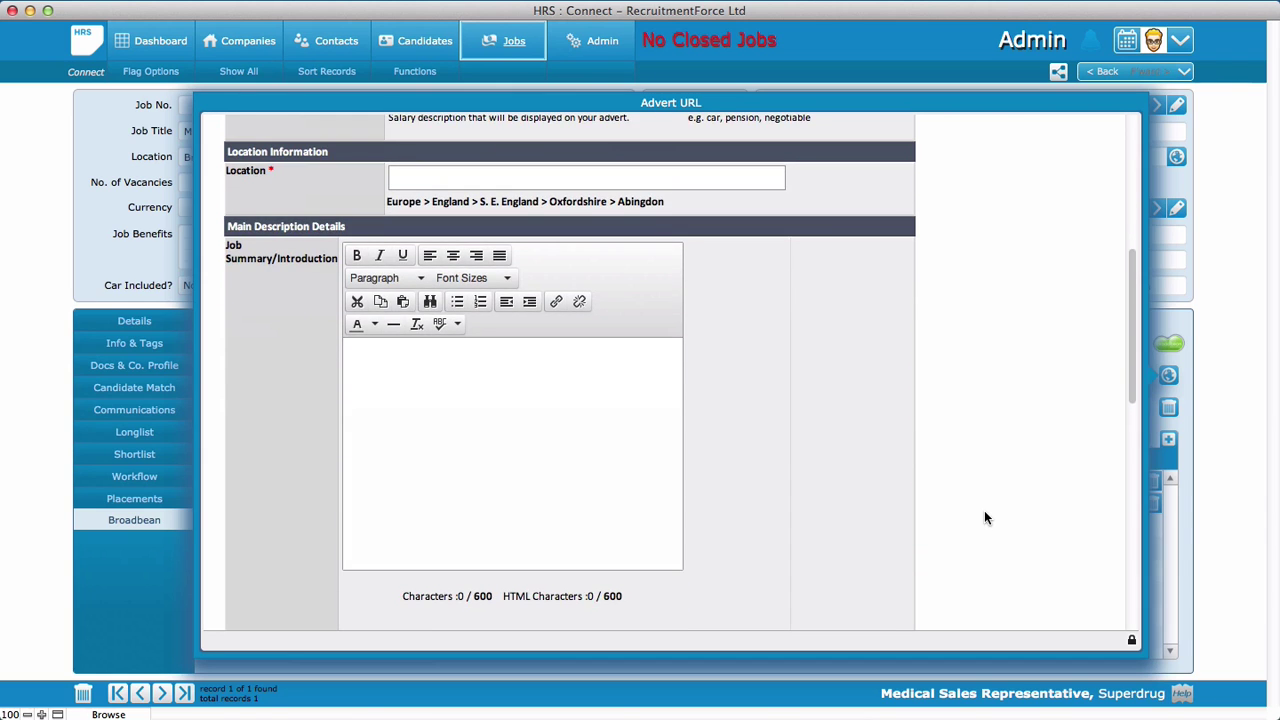
scroll(942, 431, "down", 5)
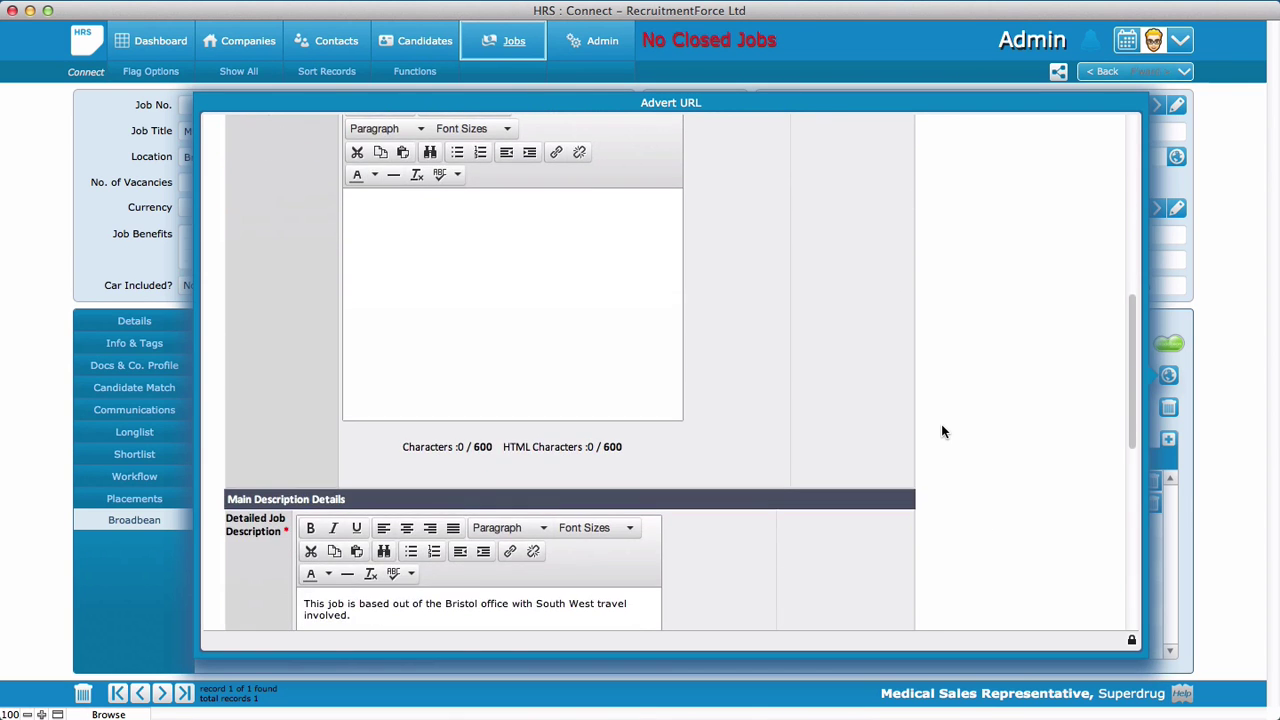
scroll(941, 431, "down", 5)
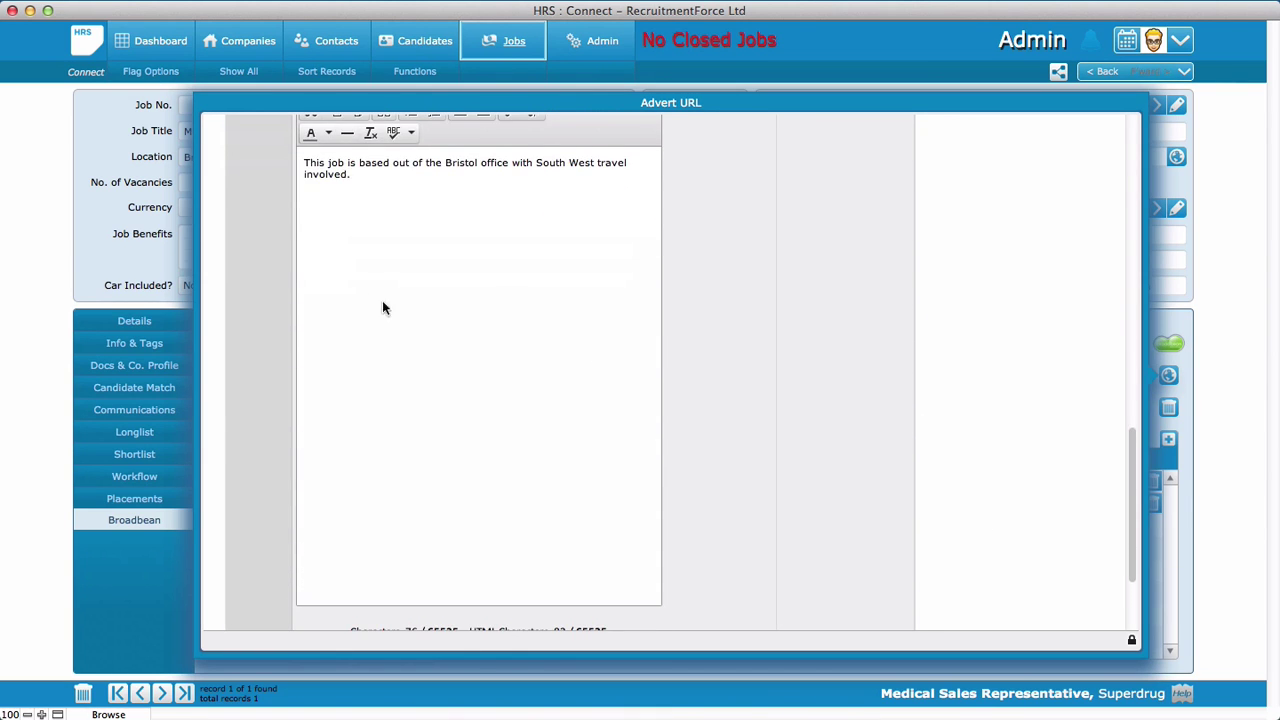
scroll(962, 395, "down", 3)
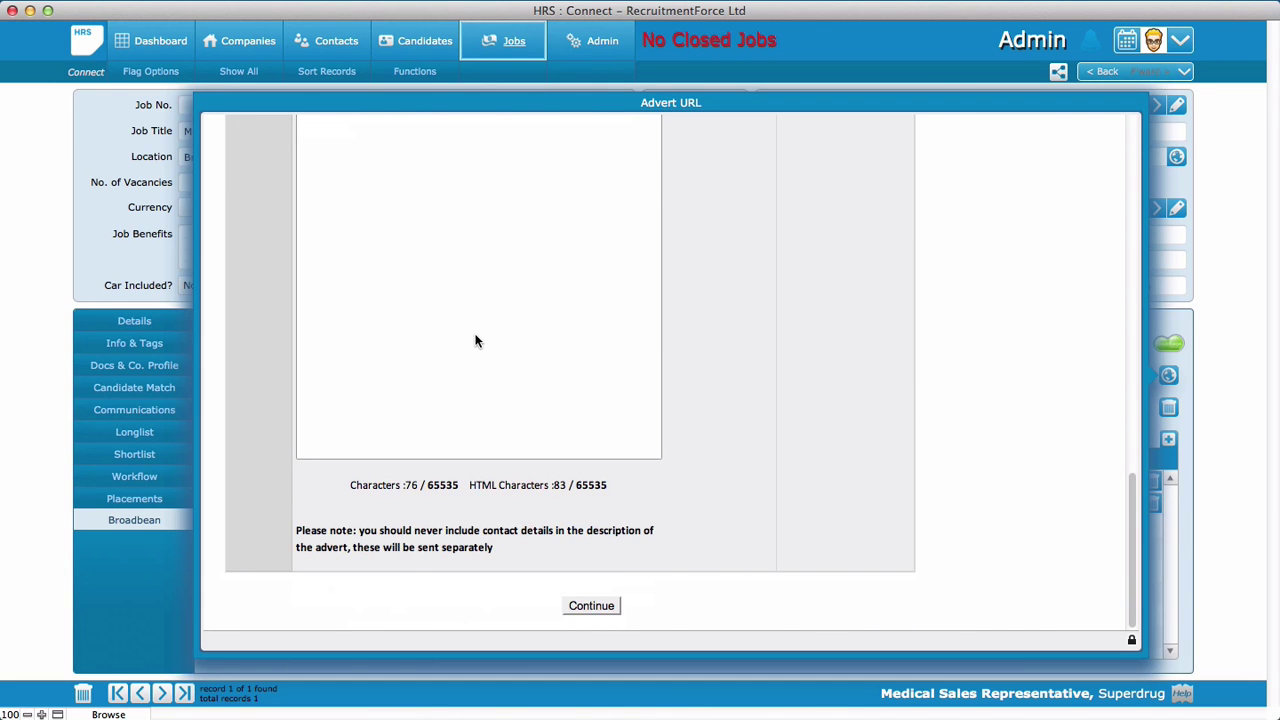
left_click(589, 608)
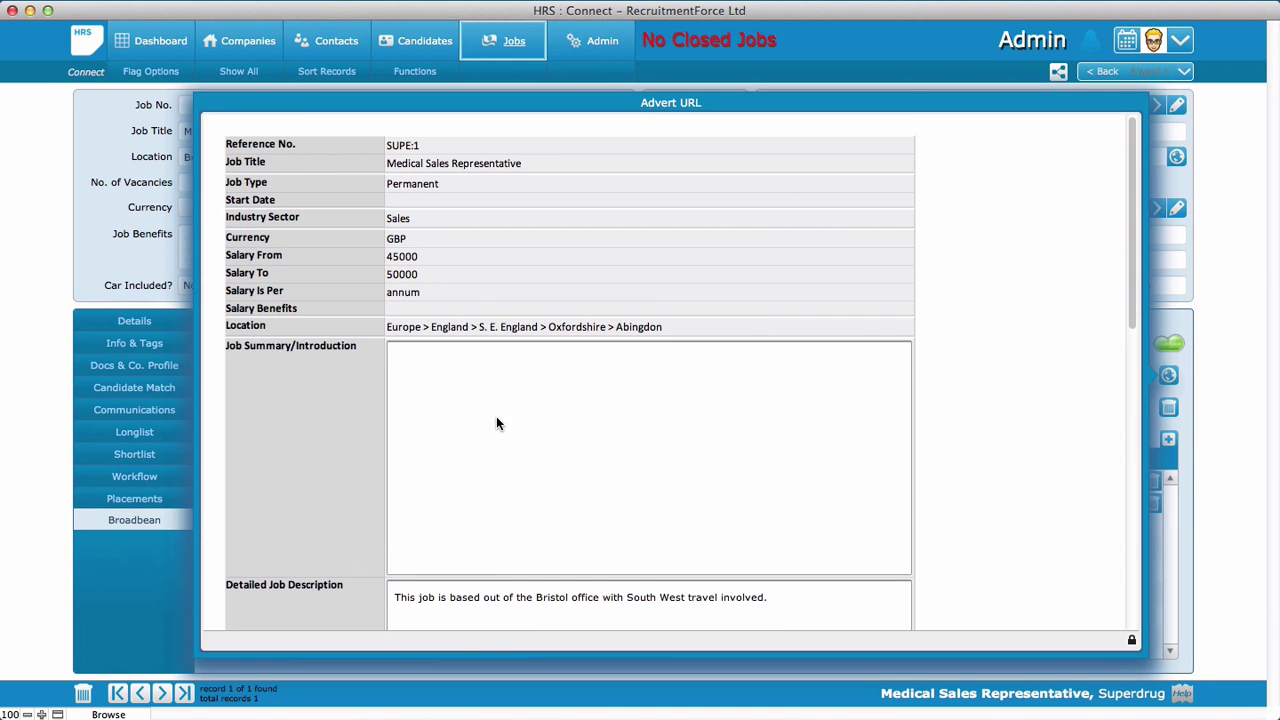
scroll(979, 449, "down", 10)
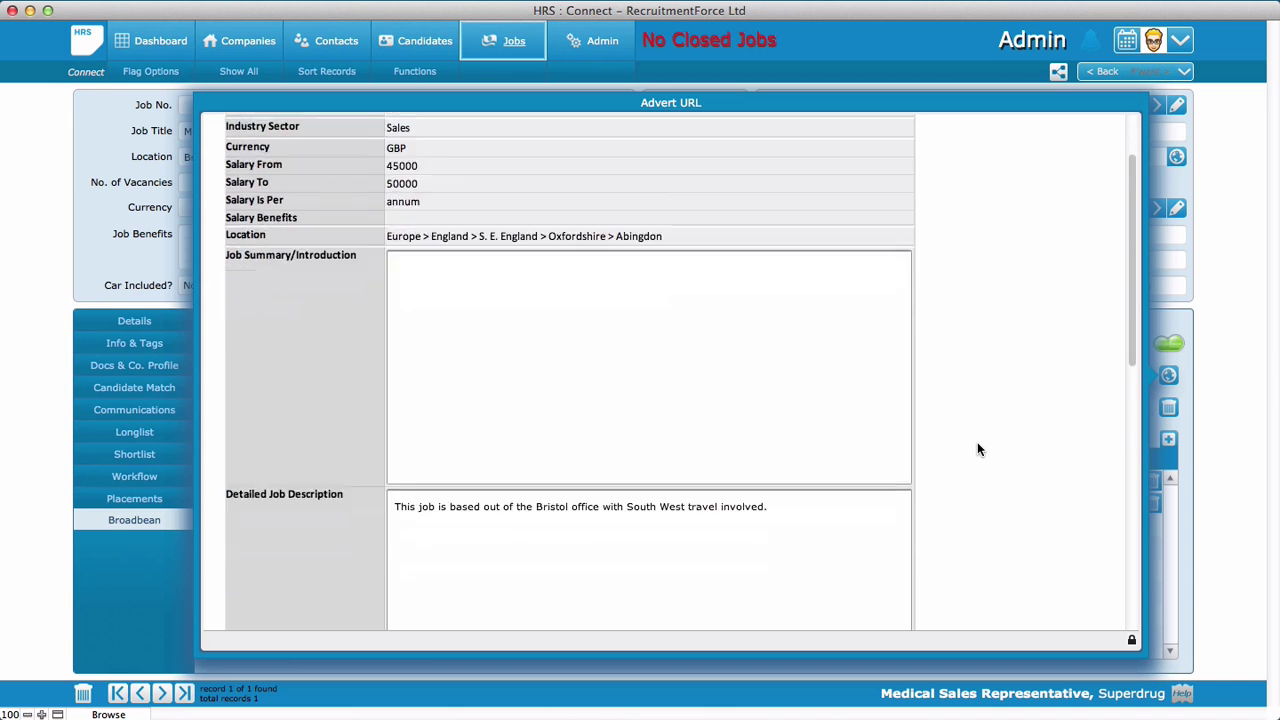
scroll(977, 449, "down", 2)
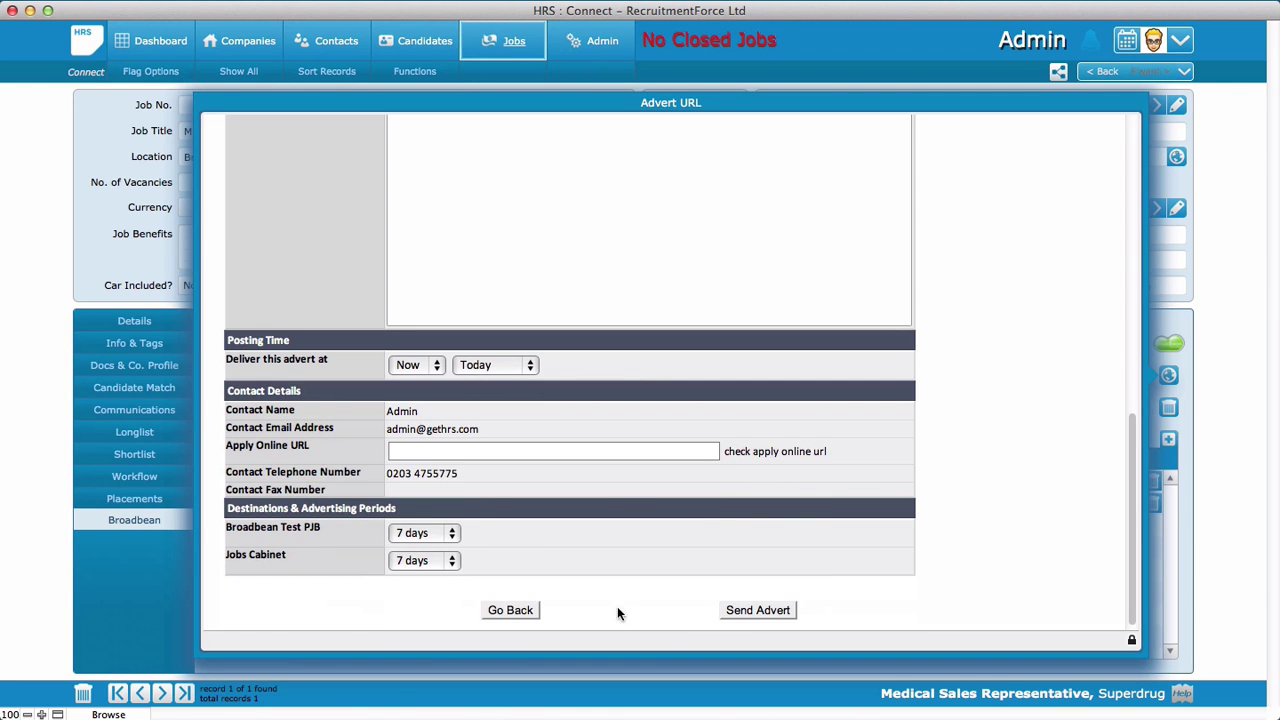
Send the advert to both test boards and refresh to confirm Delivered status
left_click(748, 611)
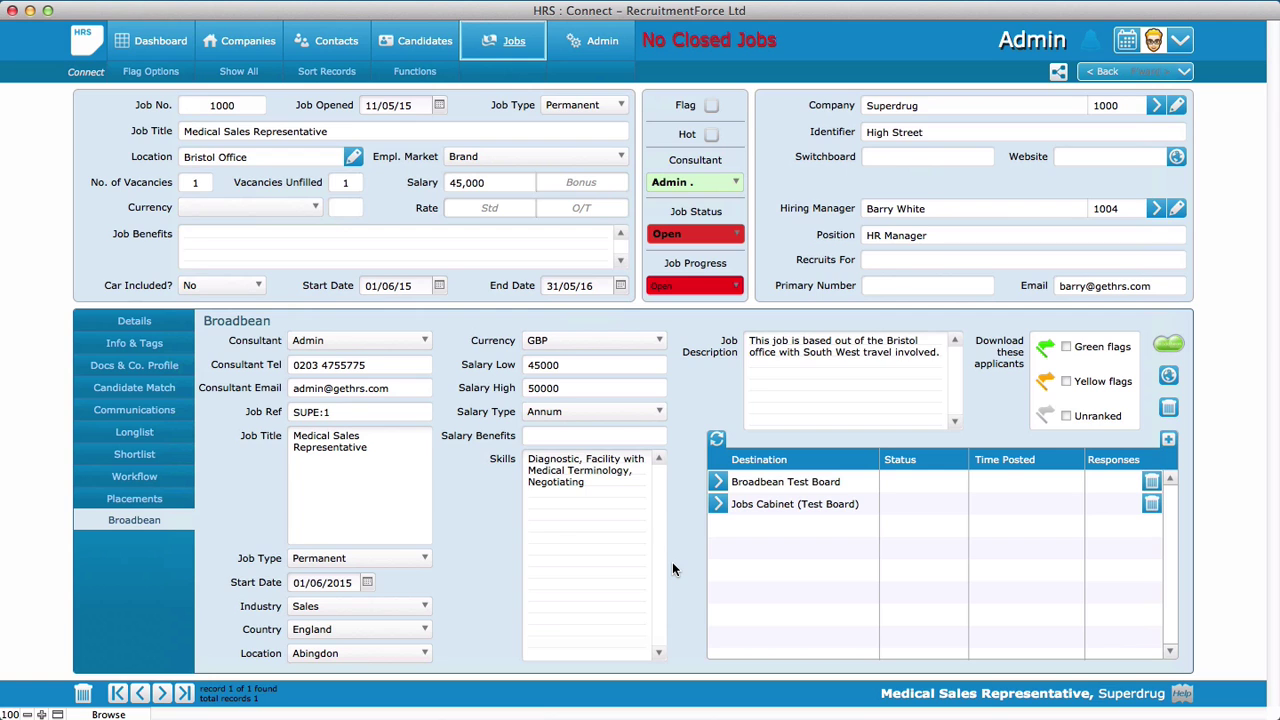
left_click(716, 442)
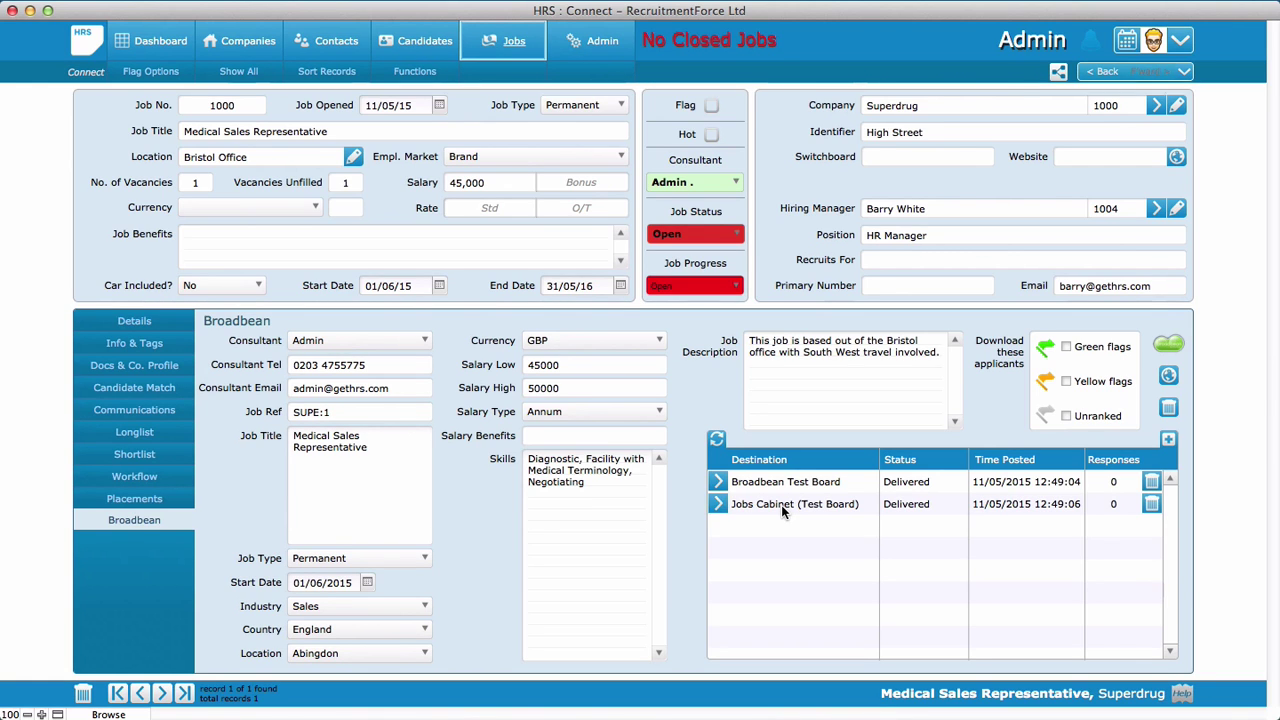
Open the live Jobs Cabinet advert and start its online application
left_click(718, 505)
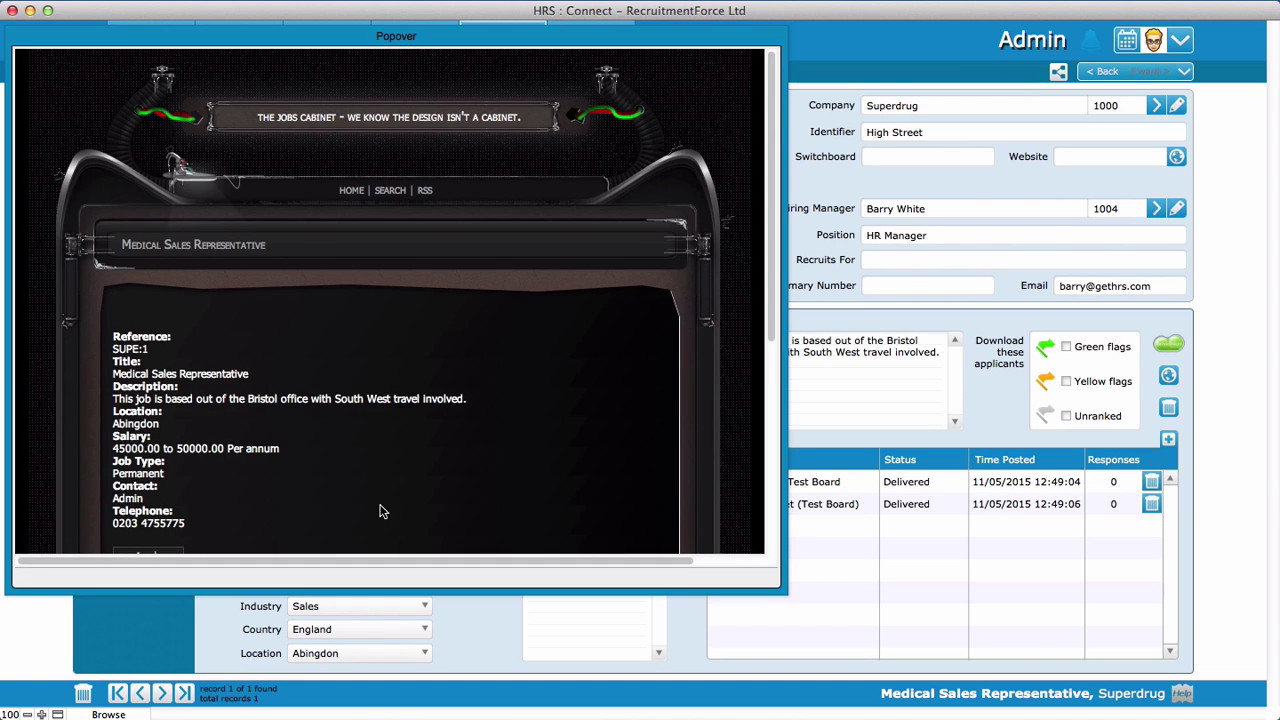
scroll(349, 511, "down", 2)
scroll(349, 511, "down", 2)
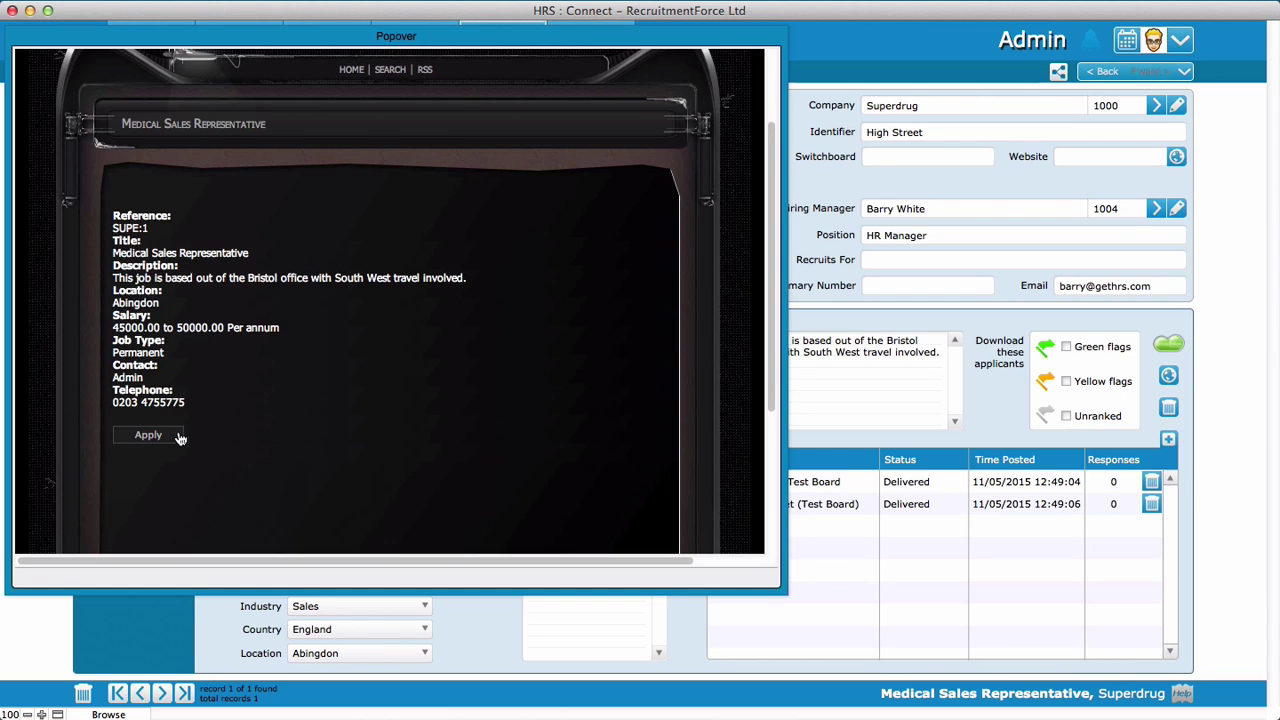
left_click(147, 436)
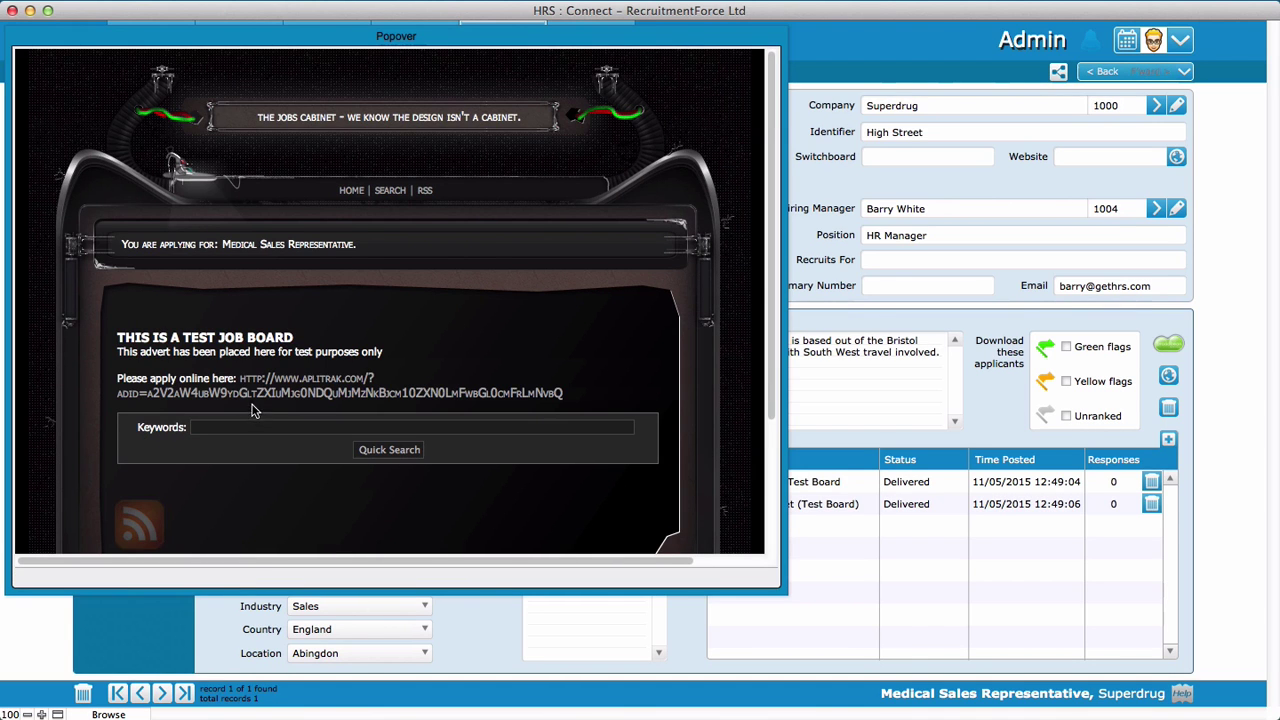
left_click(263, 393)
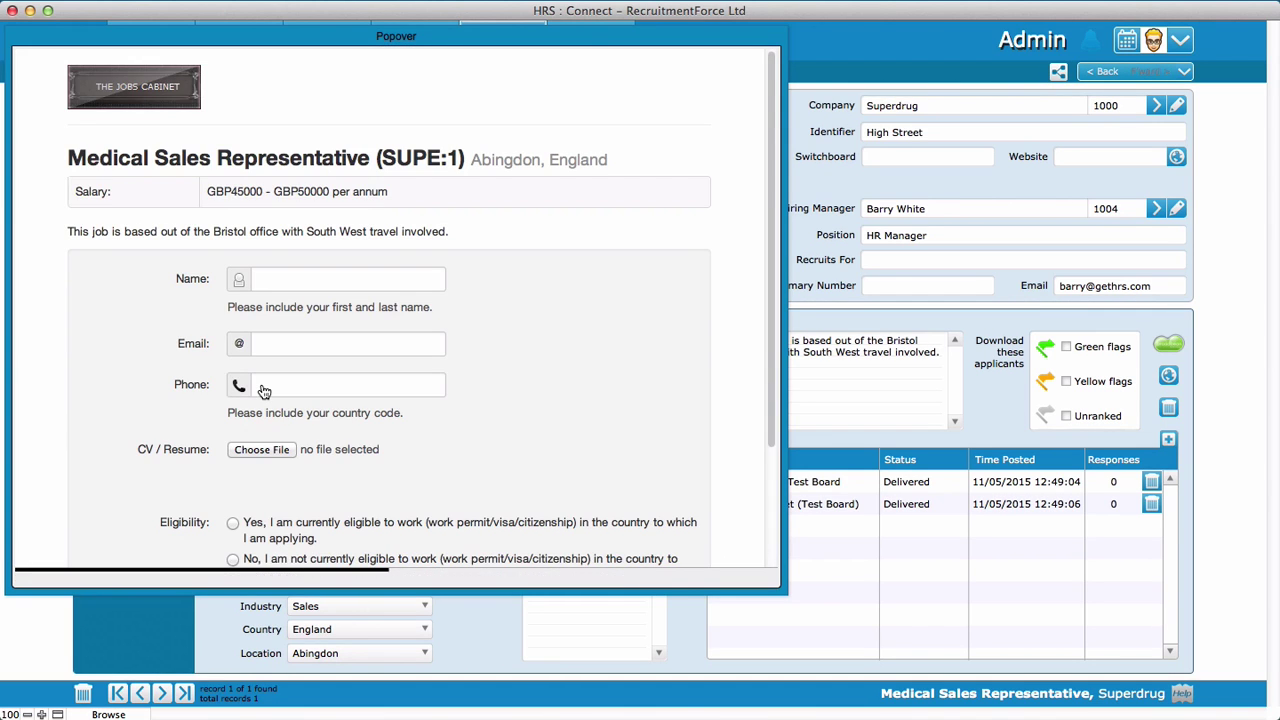
Enter the test applicant's full name and e-mail address
left_click(303, 284)
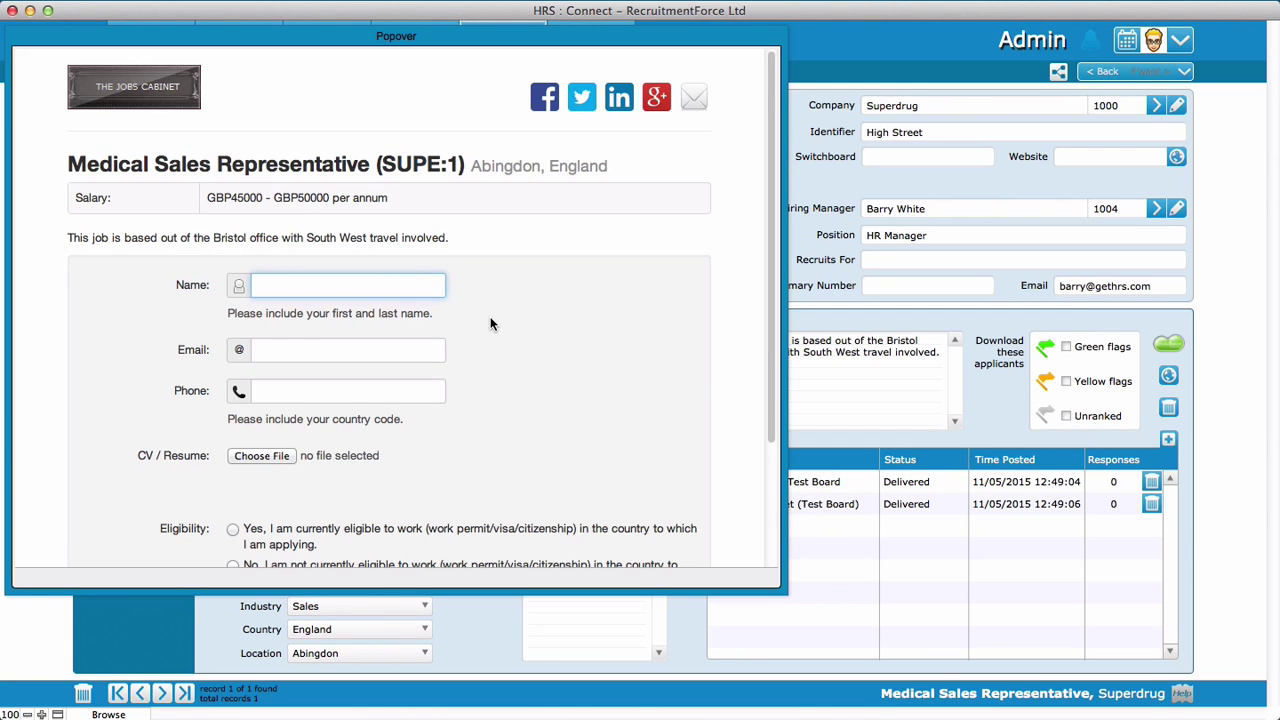
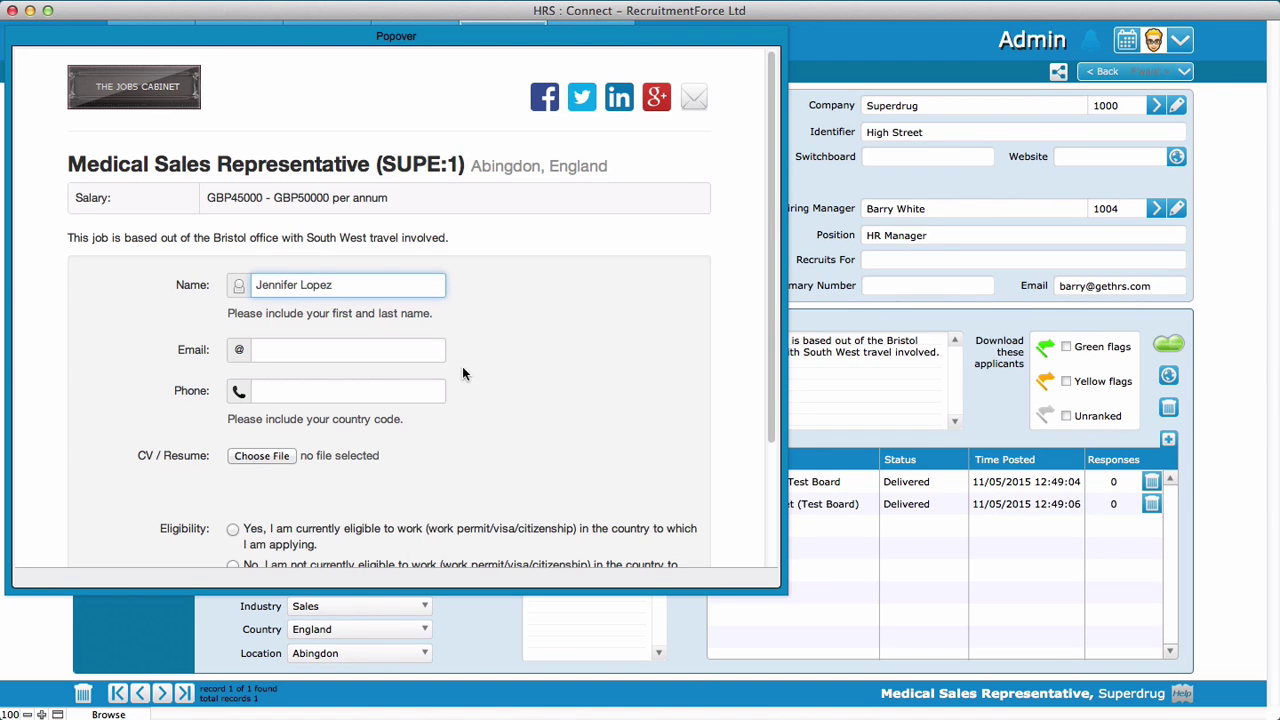
left_click(365, 352)
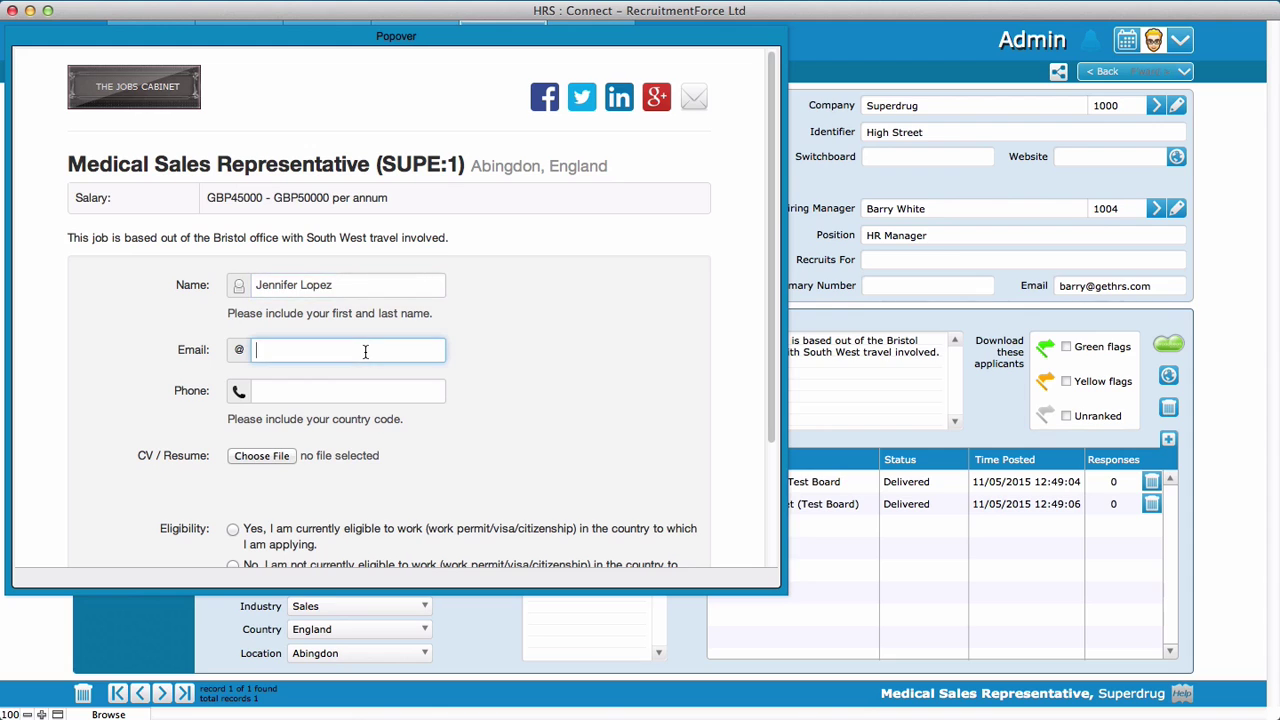
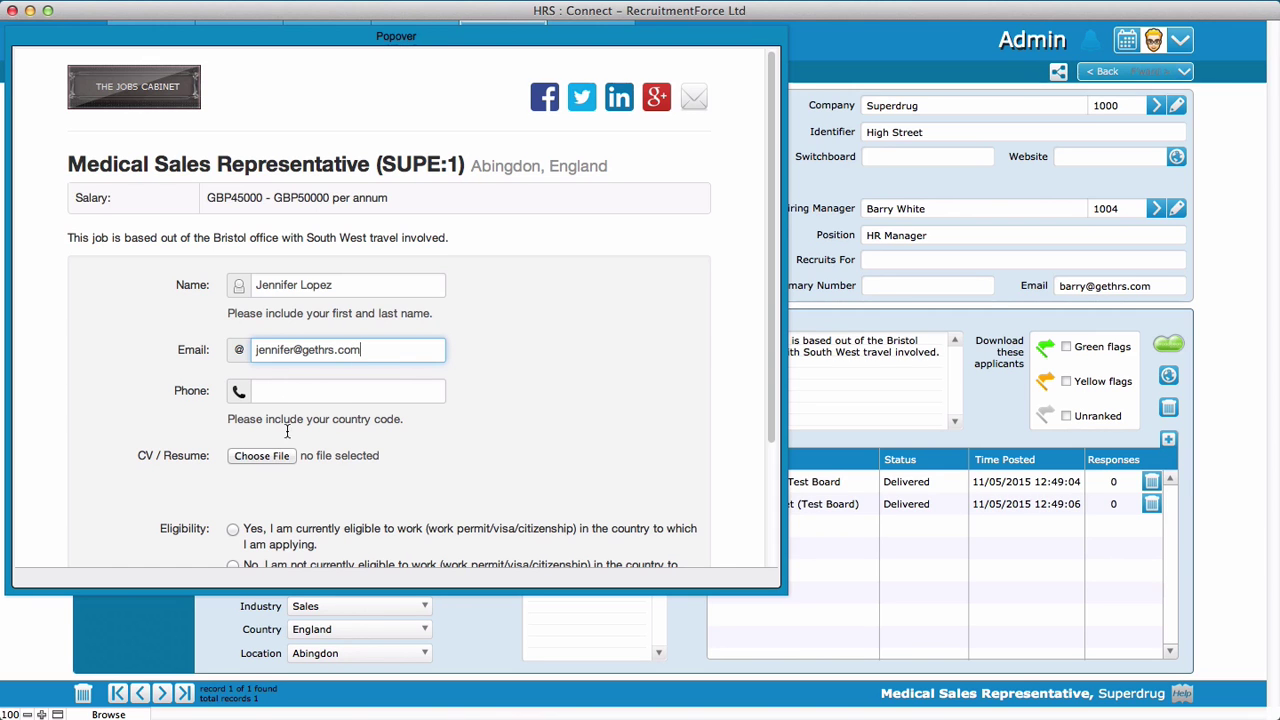
Attach the applicant's CV .docx, mark eligible to work as Yes, and submit
left_click(254, 459)
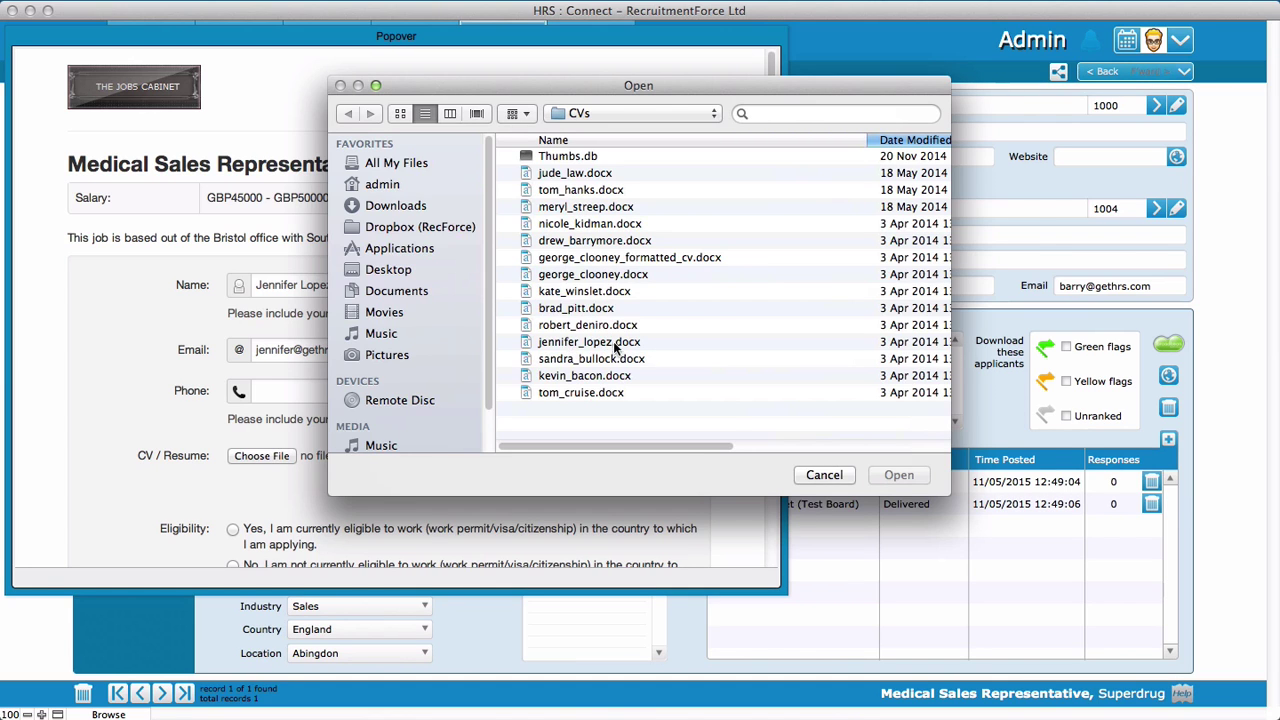
left_click(592, 345)
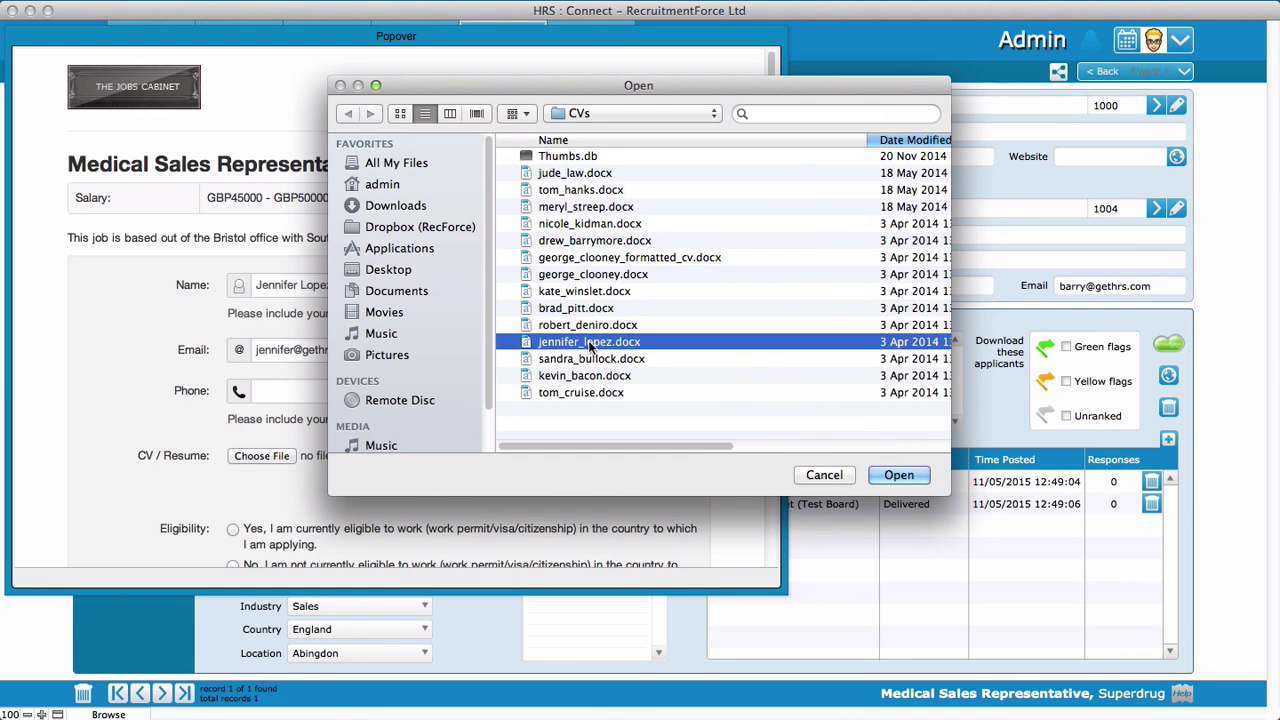
left_click(898, 475)
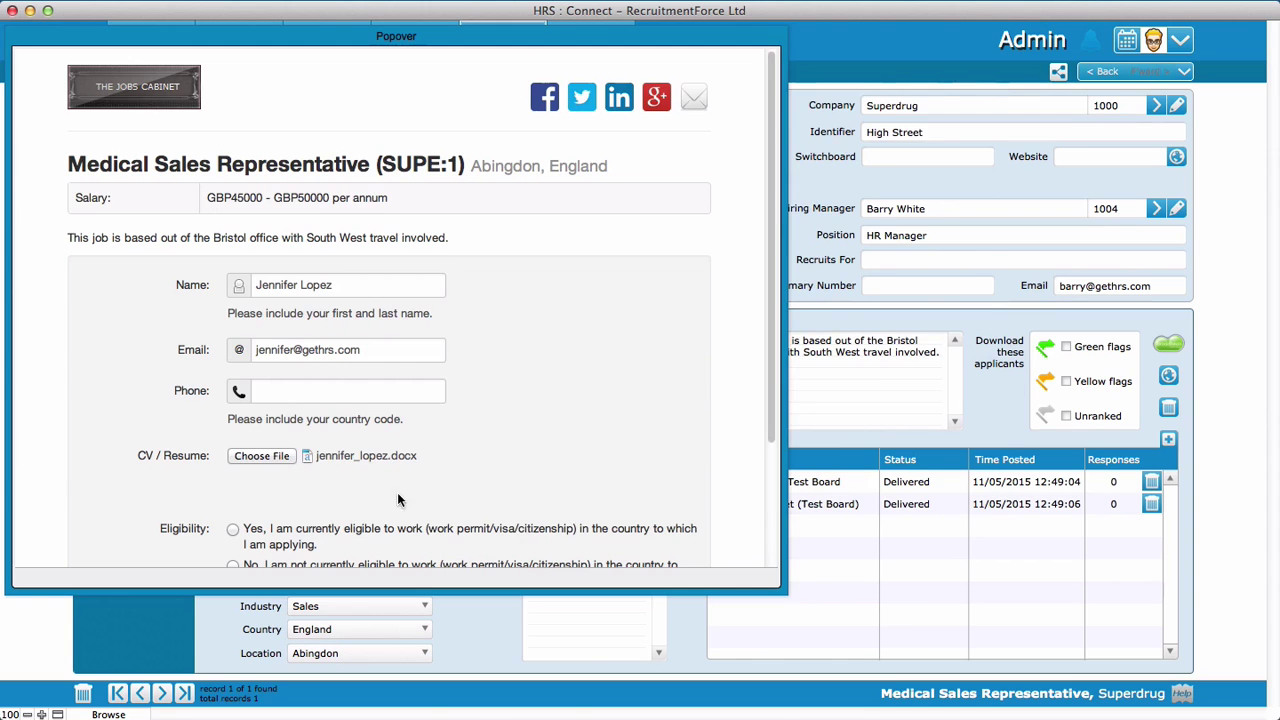
scroll(514, 474, "down", 3)
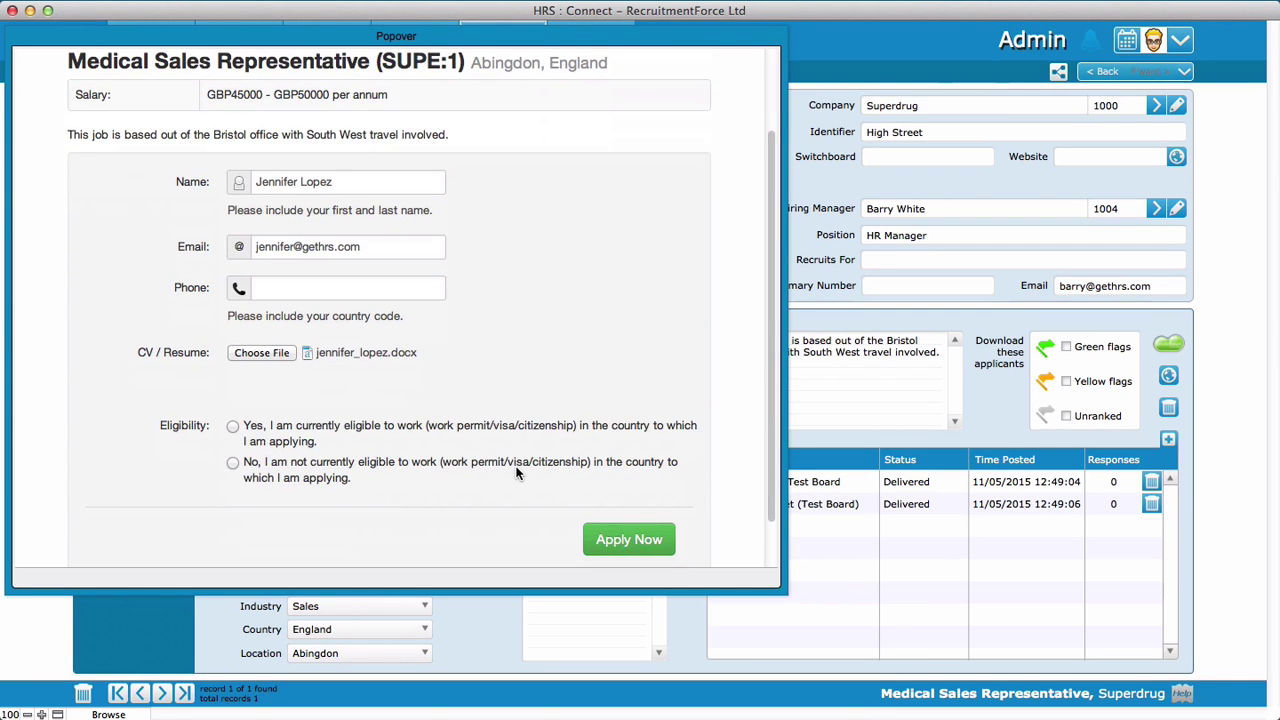
left_click(242, 428)
left_click(630, 540)
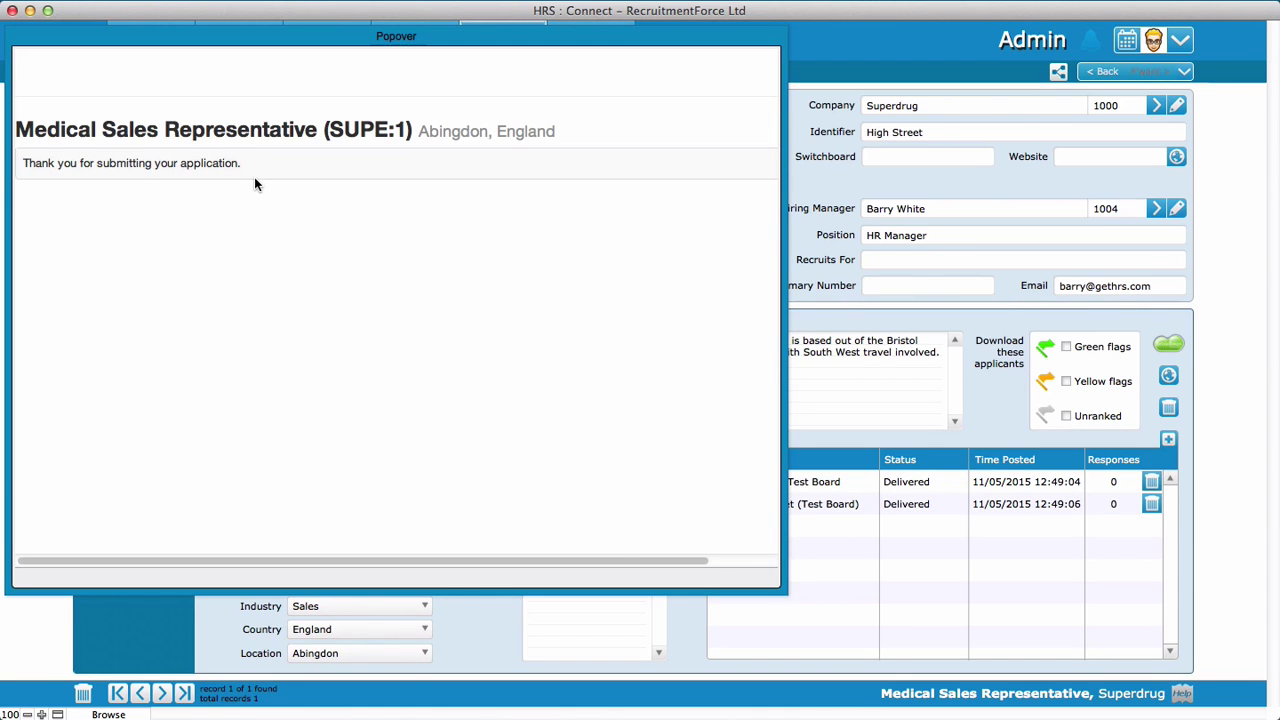
Close the thank-you confirmation and return to the job record
left_click(685, 628)
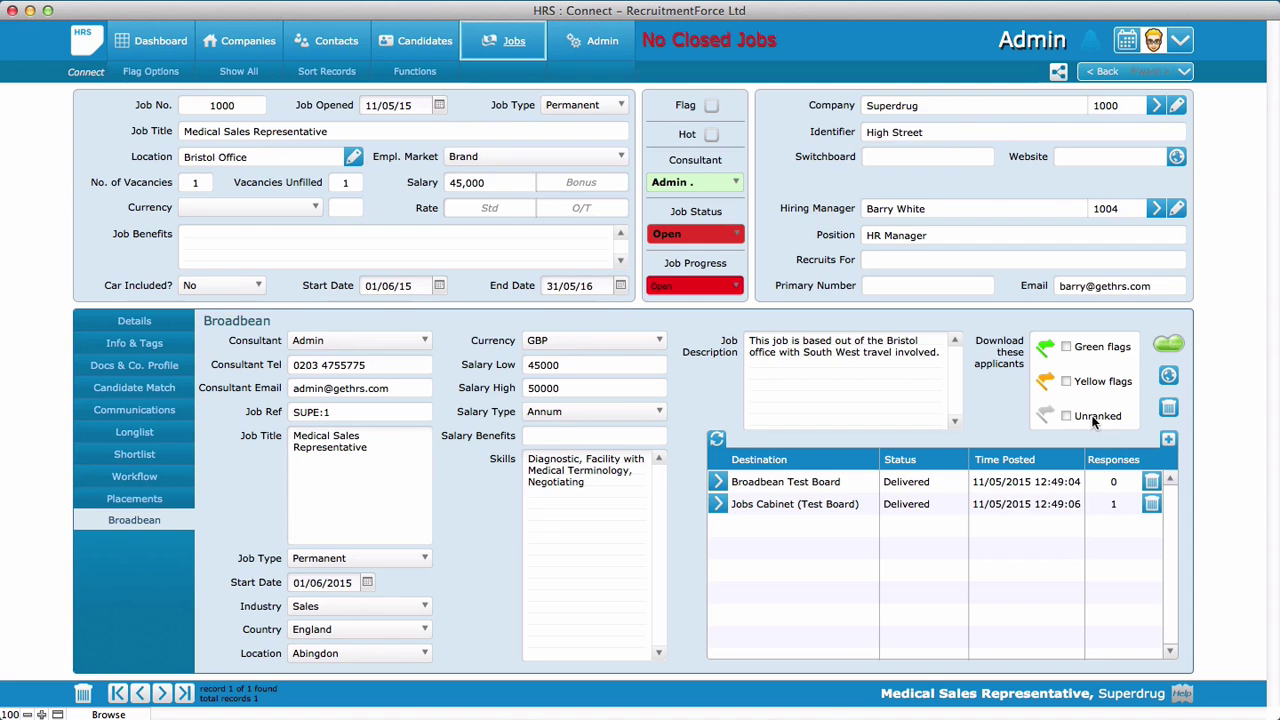
Download only green-flagged applicants, then switch to Broadbean AdCourier in Safari
left_click(1066, 347)
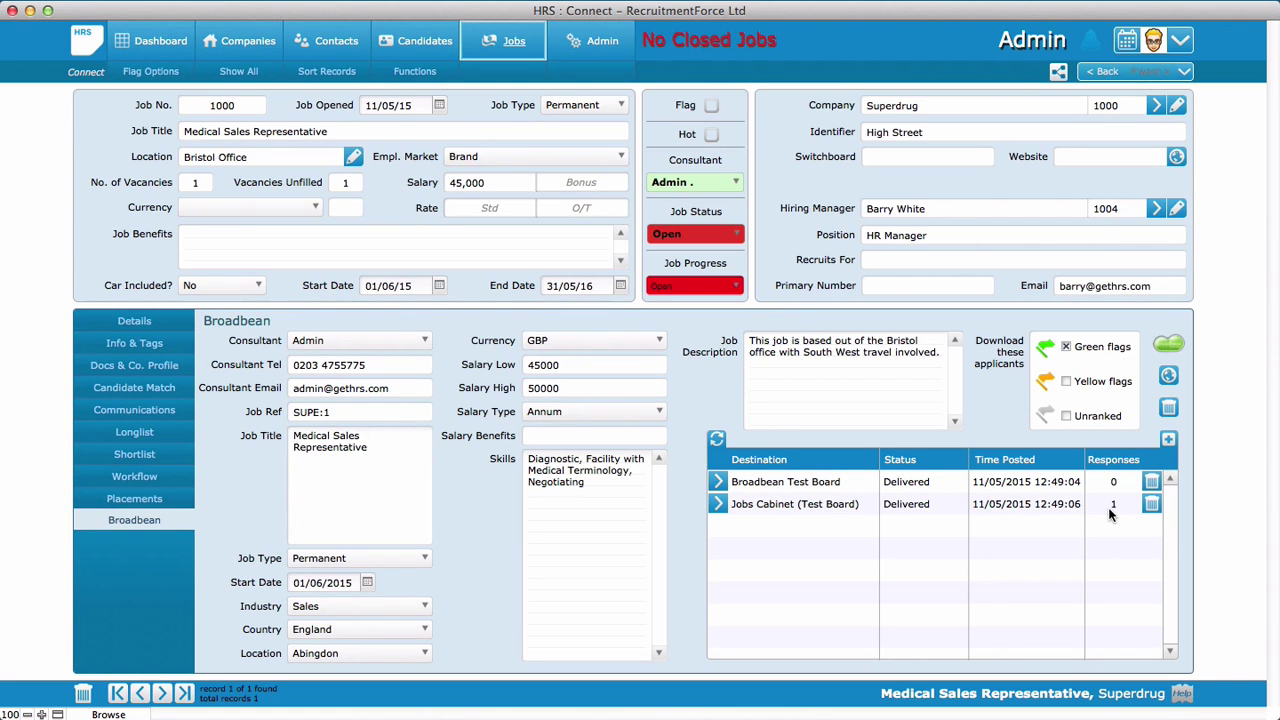
left_click(432, 714)
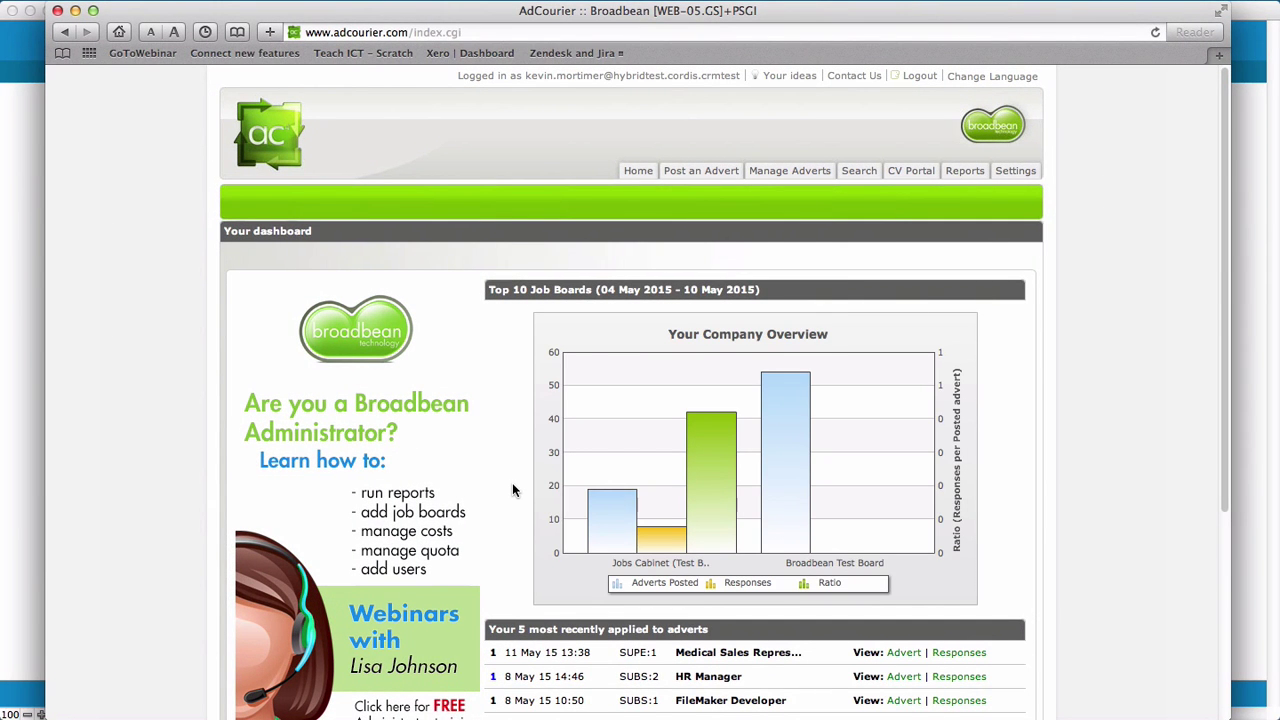
Flag the Medical Sales Representative applicant Suitable in AdCourier, log out, and return to HRS
left_click(789, 175)
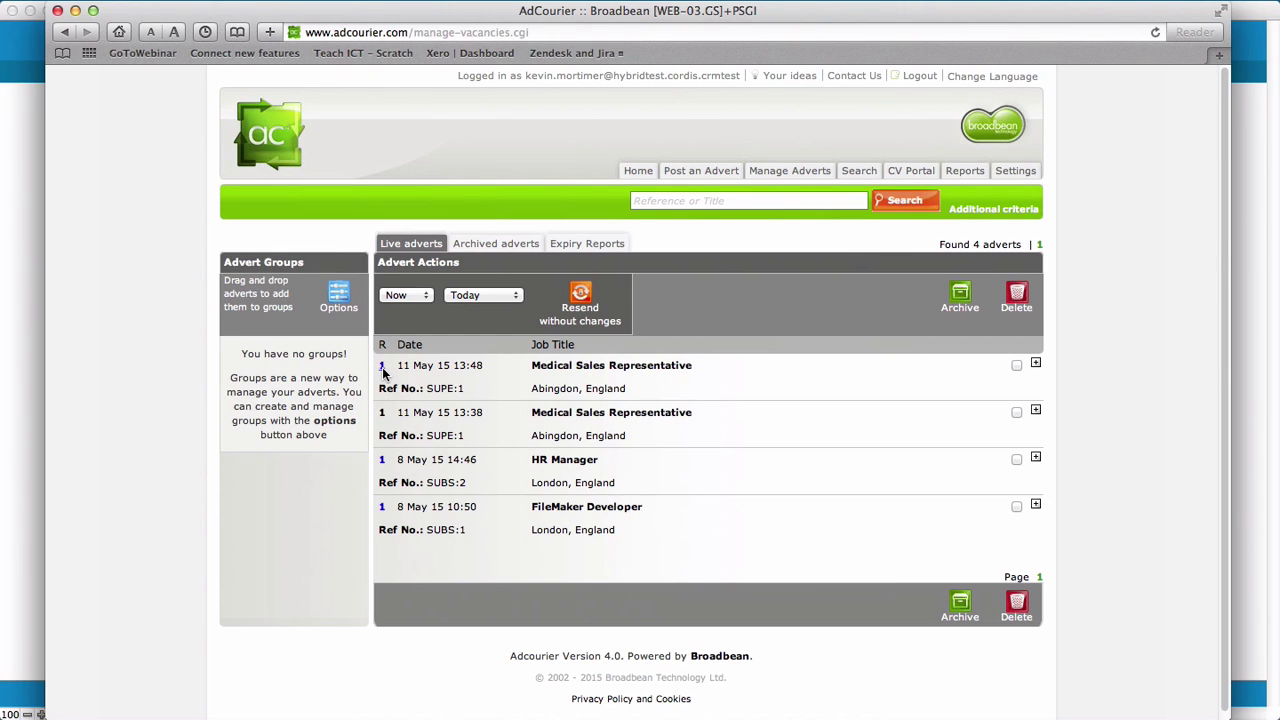
left_click(382, 368)
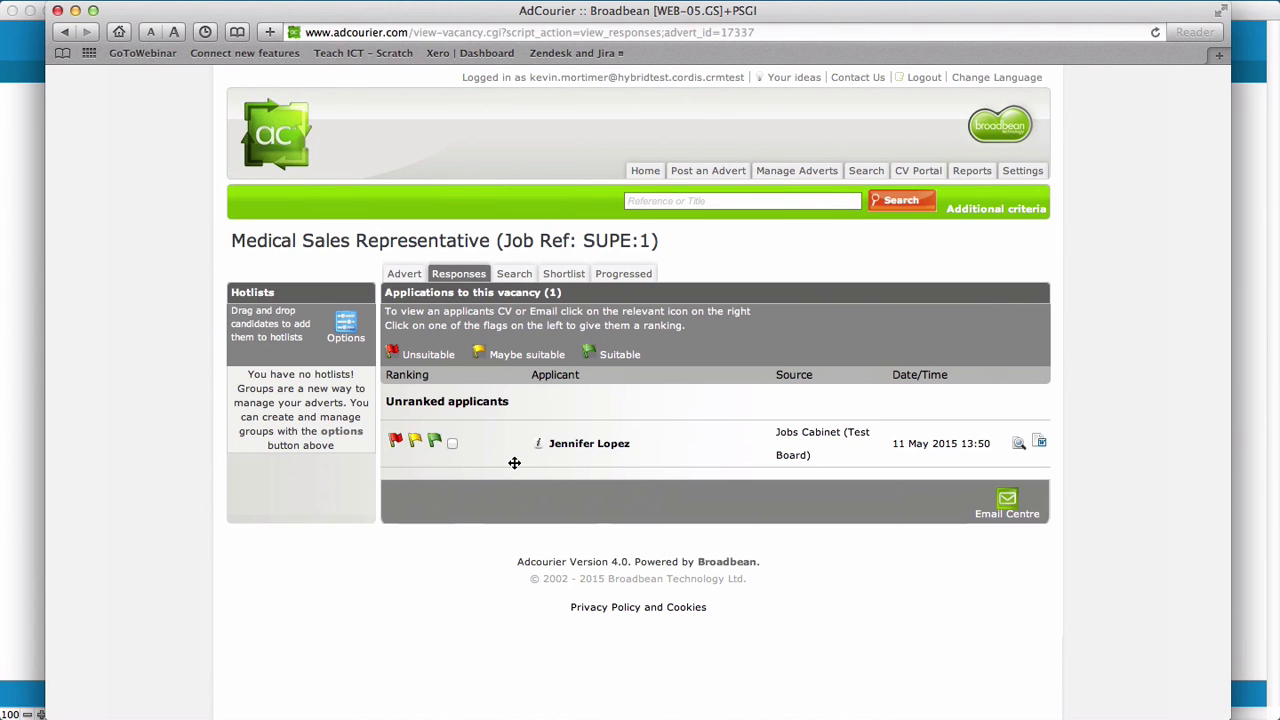
left_click(434, 441)
left_click(917, 86)
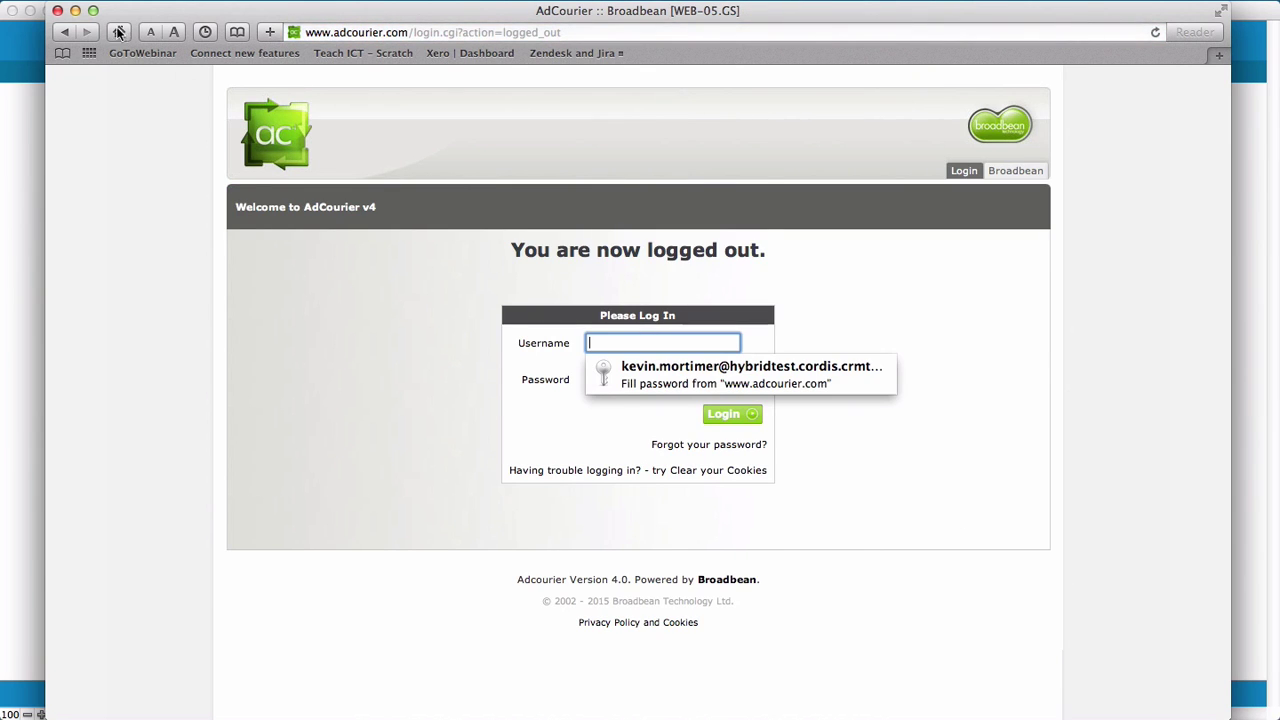
left_click(75, 14)
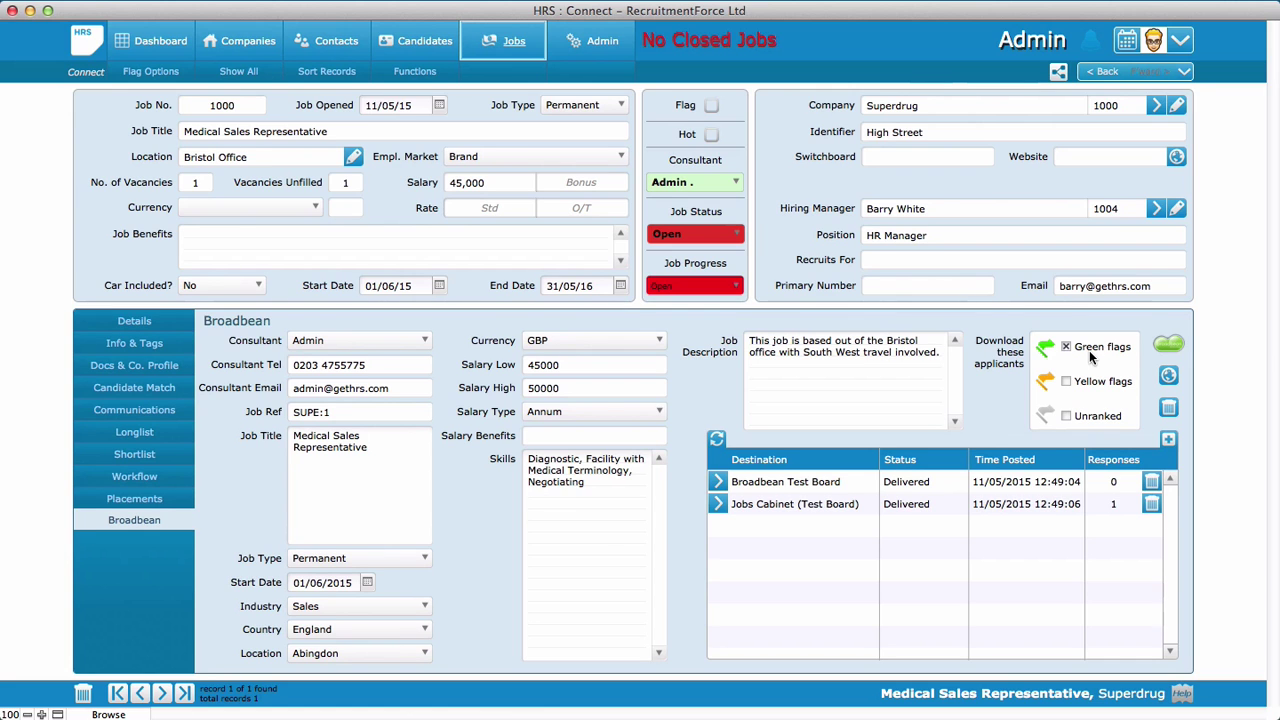
Check the job's Shortlist and Longlist, finding the longlist at 0 candidates
left_click(134, 458)
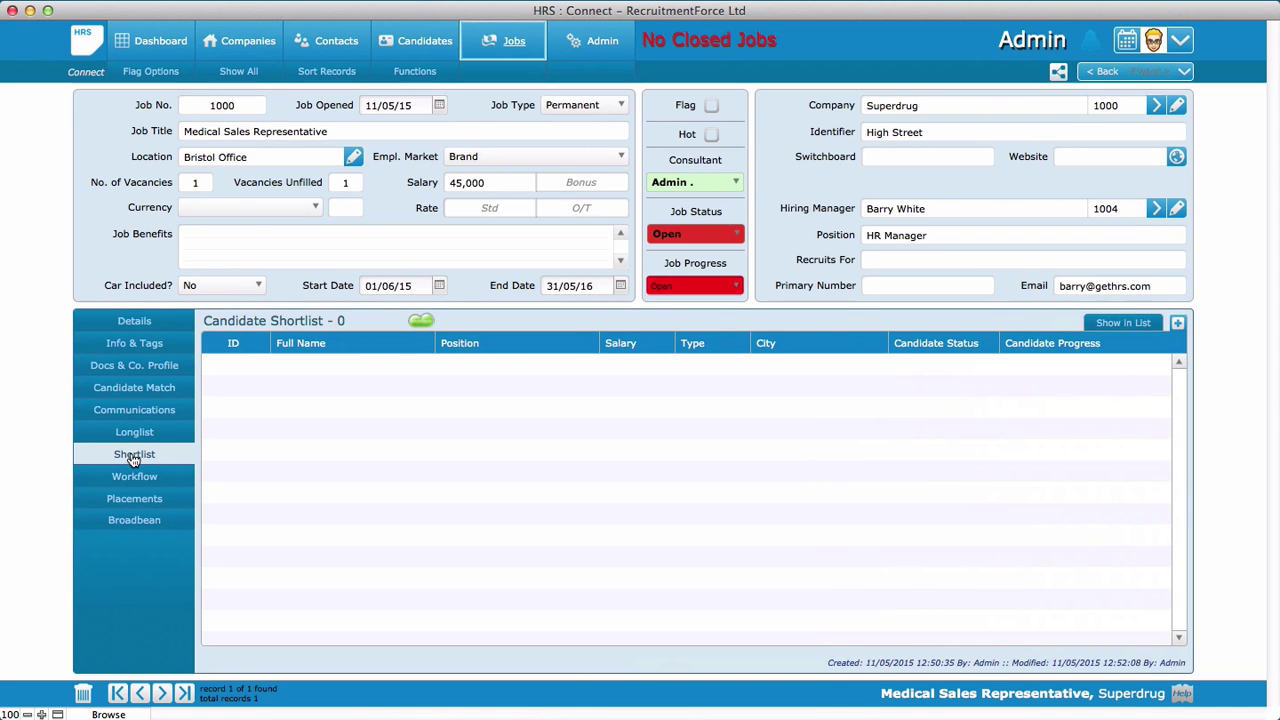
left_click(134, 436)
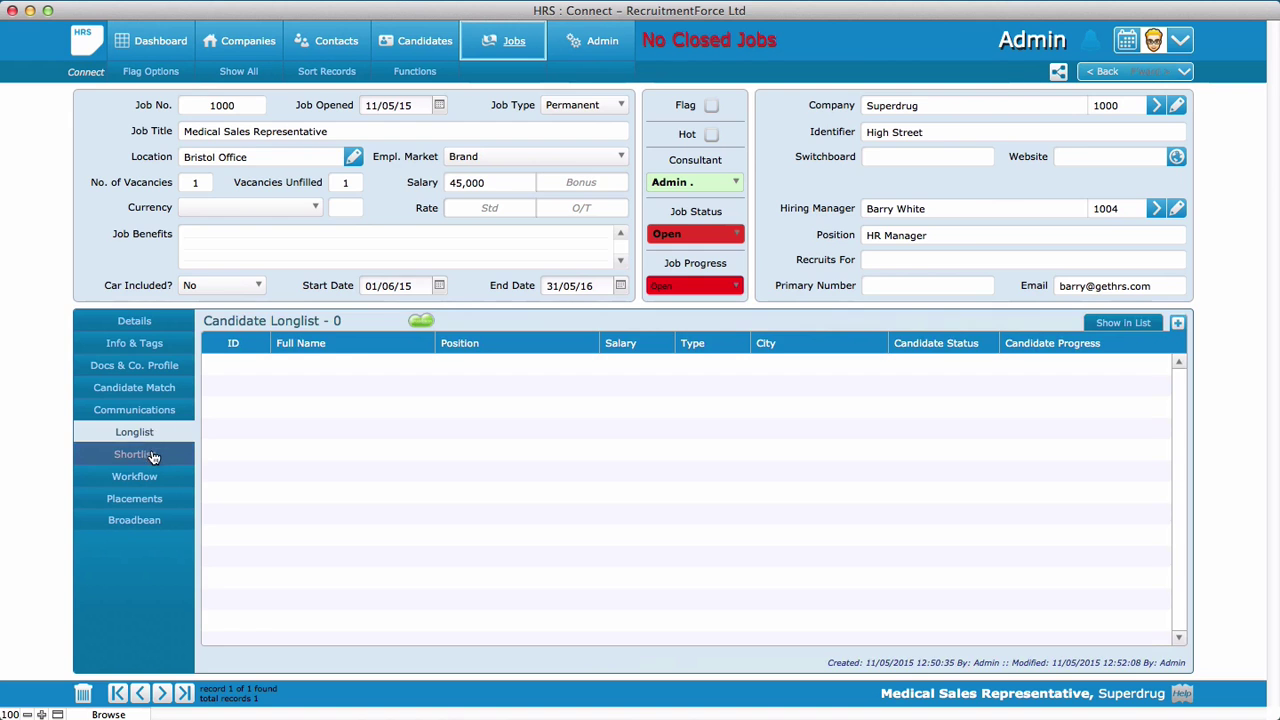
left_click(138, 456)
left_click(146, 436)
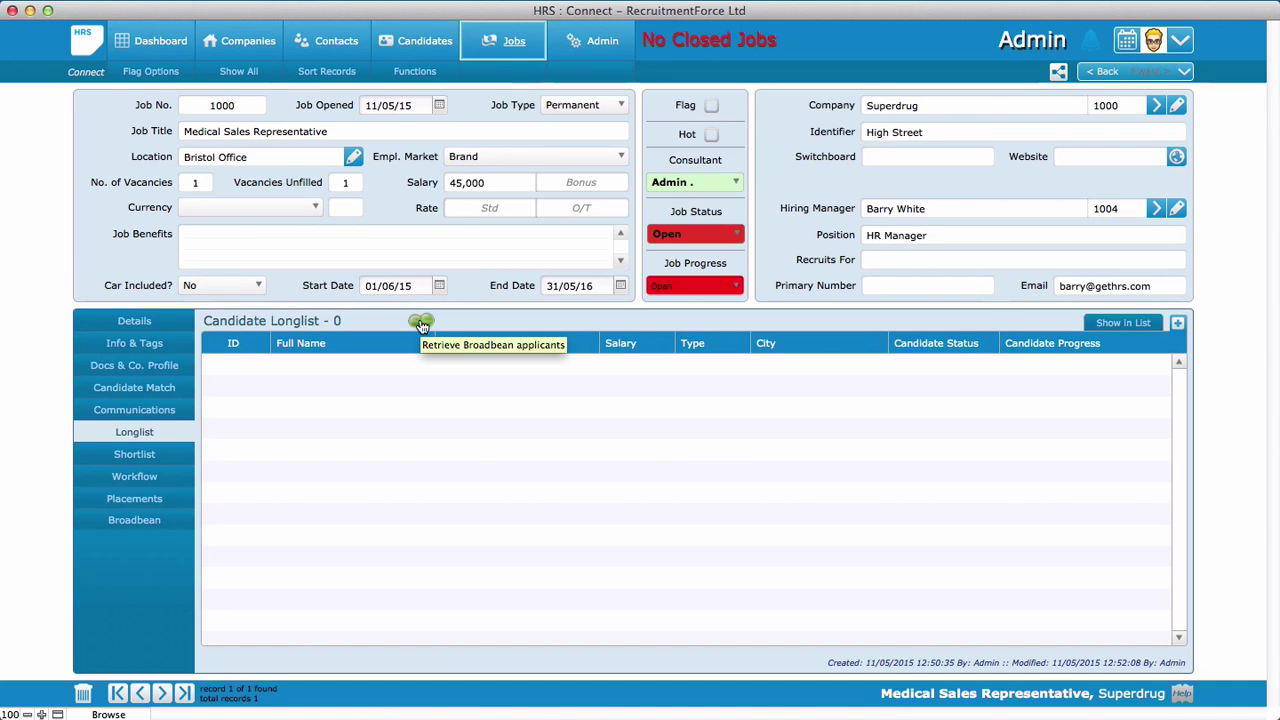
Retrieve Broadbean applicants, view the 2-candidate shortlist, and open the new candidate's record
left_click(421, 325)
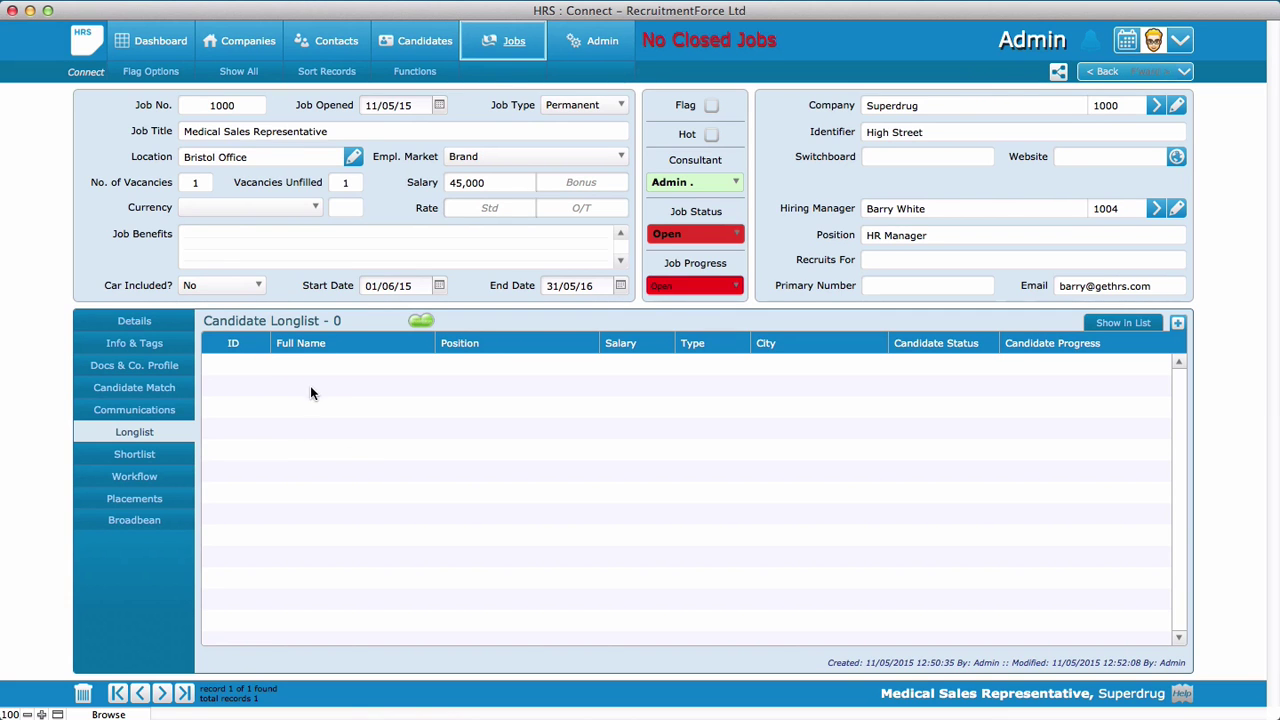
left_click(136, 456)
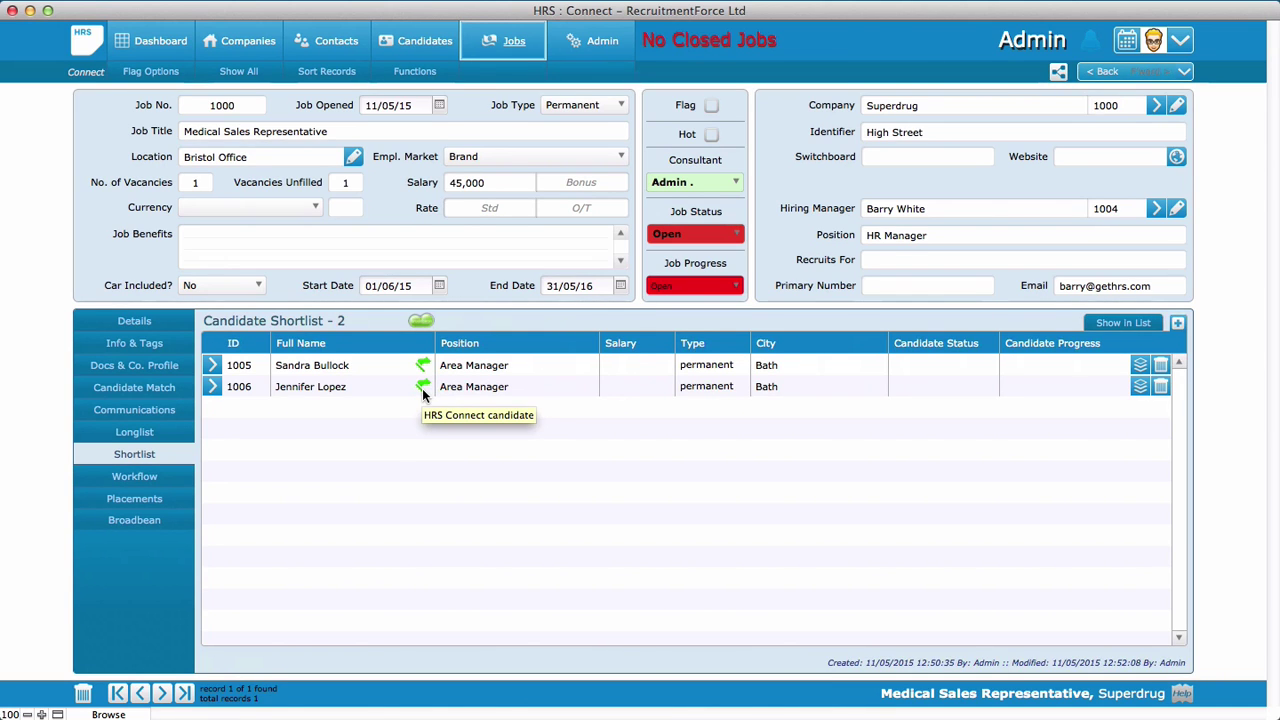
left_click(213, 391)
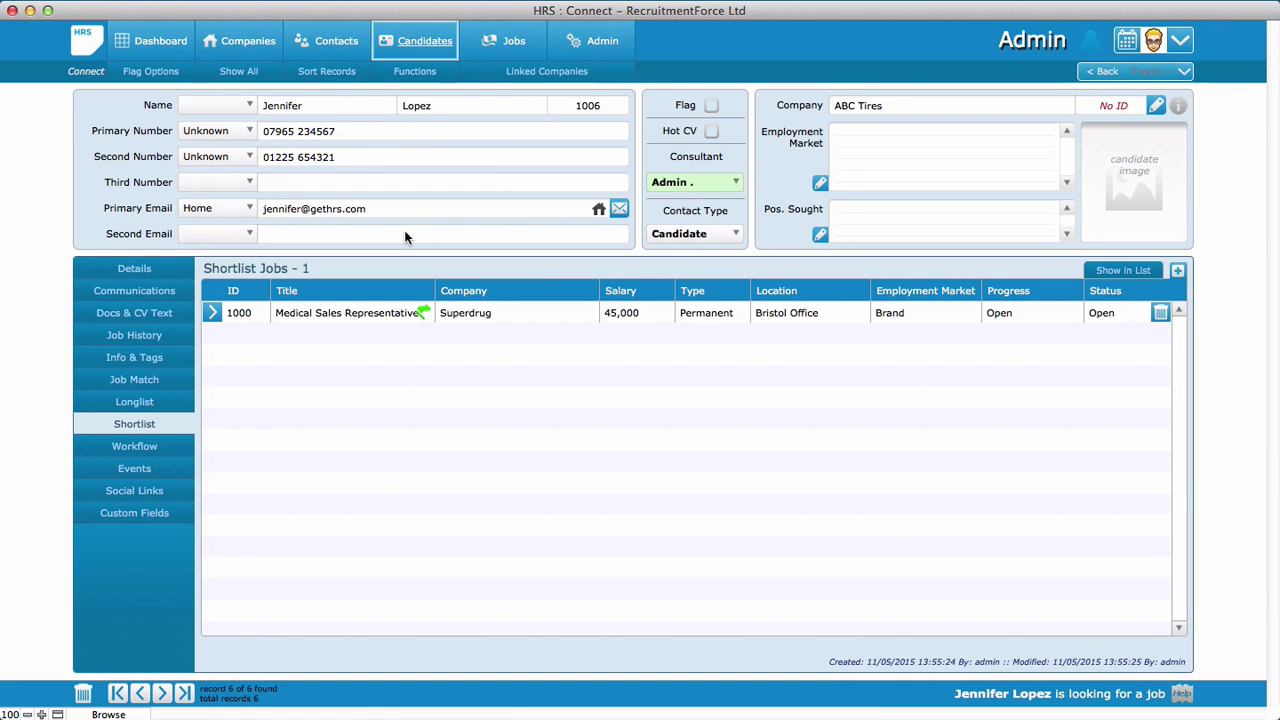
Check candidate 1006's parsed CV text and details: Area Manager, CV source Jobs Cabinet (Test Board)
left_click(120, 316)
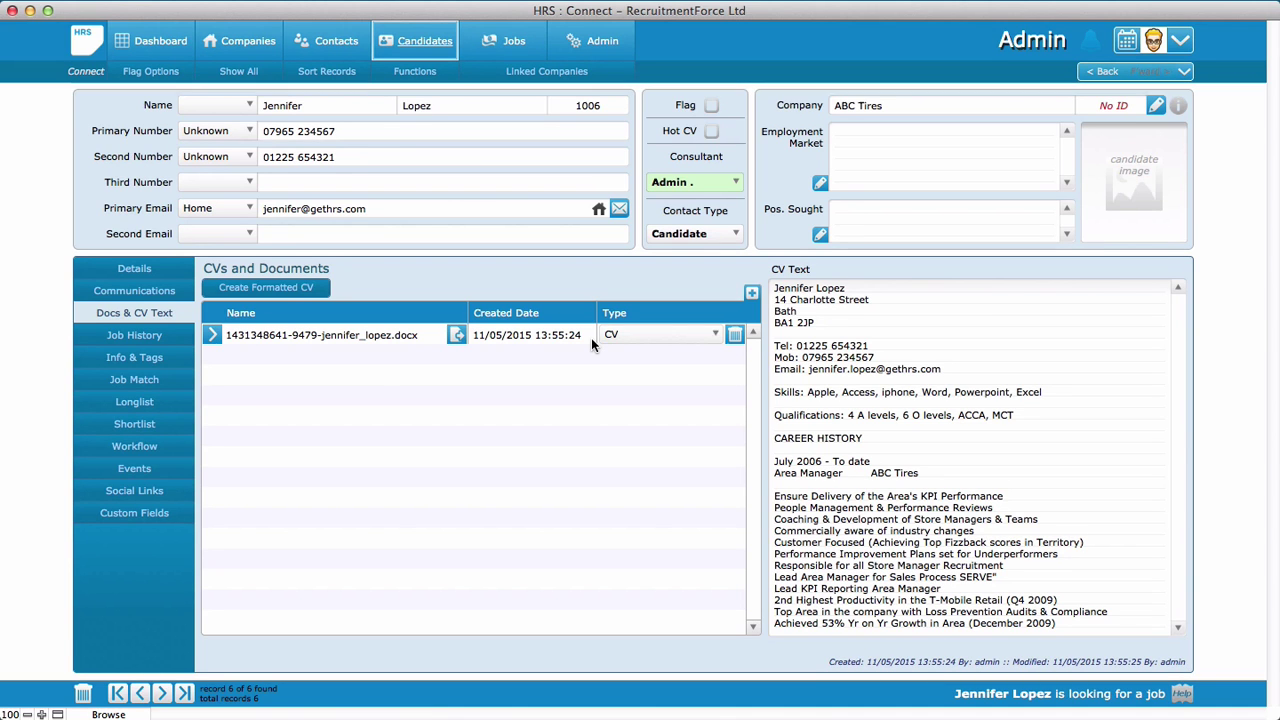
left_click(115, 270)
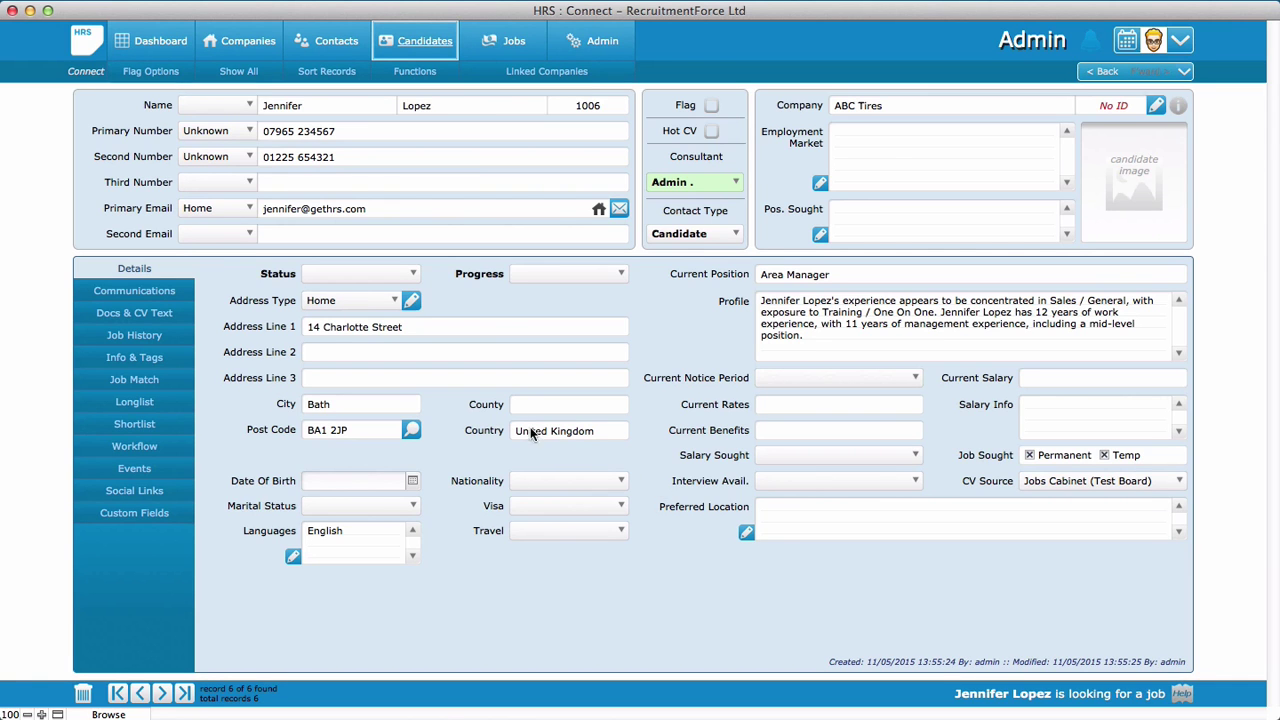
left_click(507, 43)
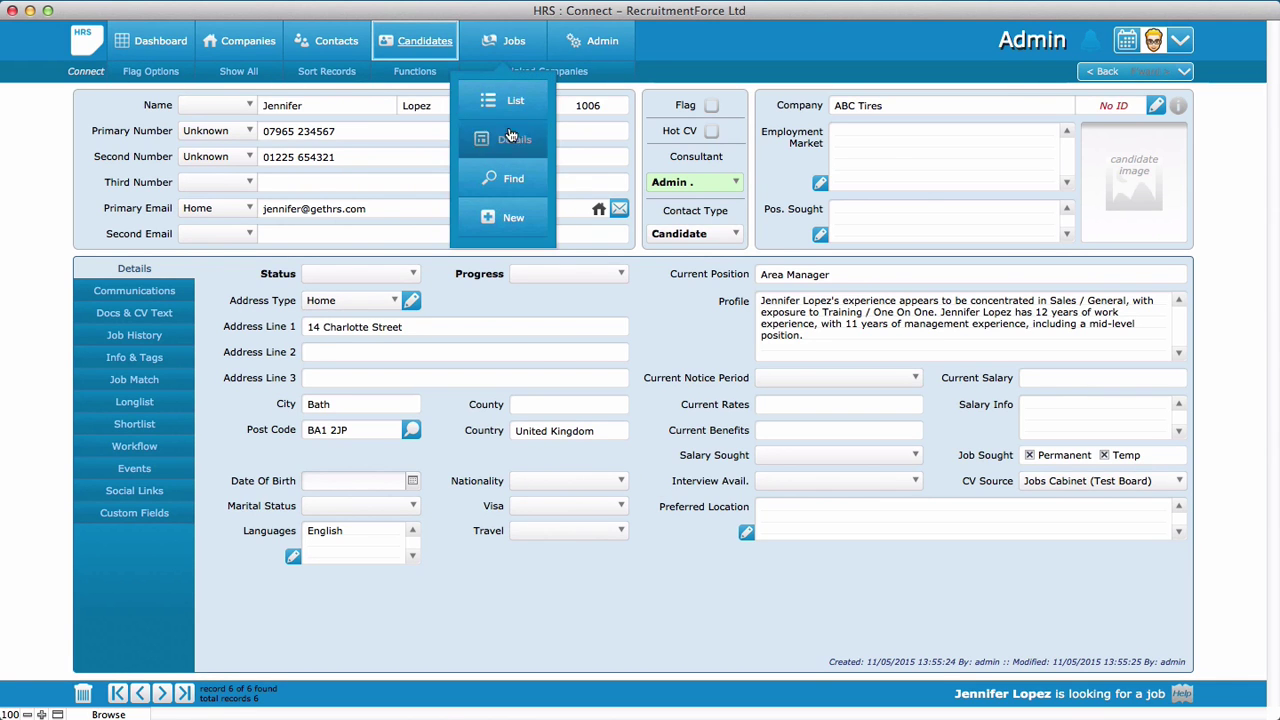
Reopen the Medical Sales Representative job, confirm shortlisted candidates 1005 and 1006, and show its Broadbean panel
left_click(508, 132)
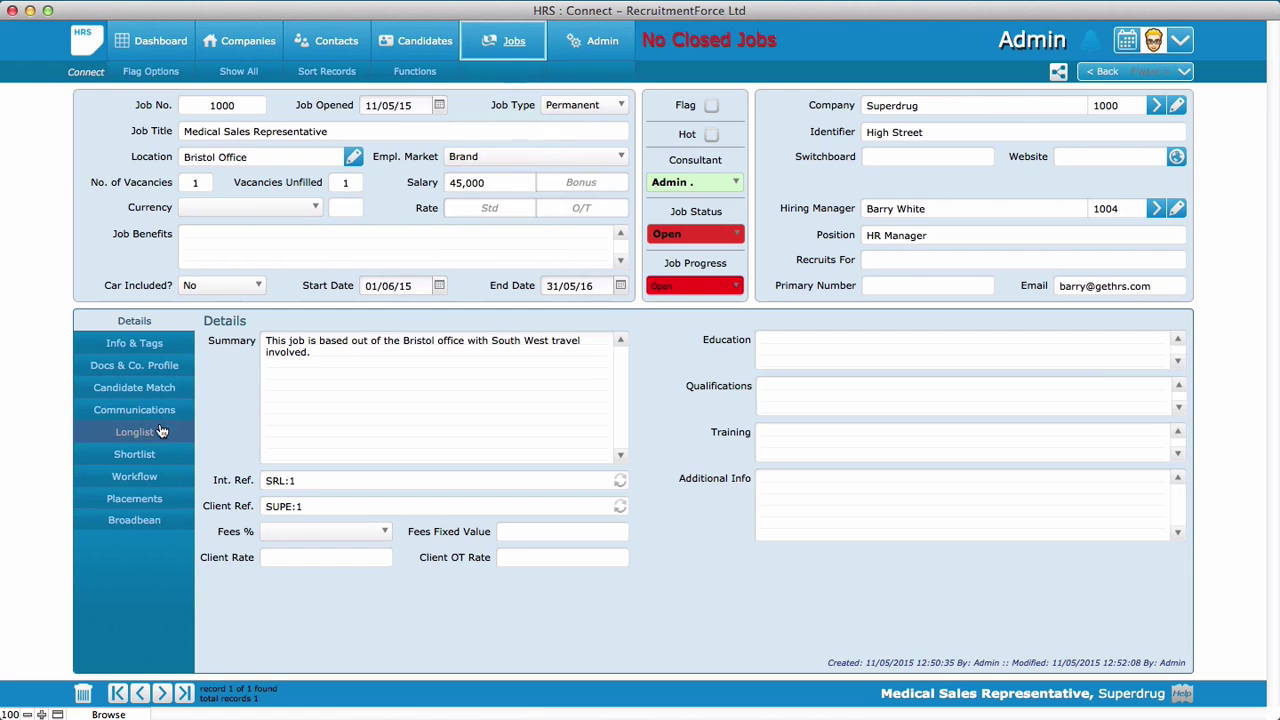
left_click(157, 455)
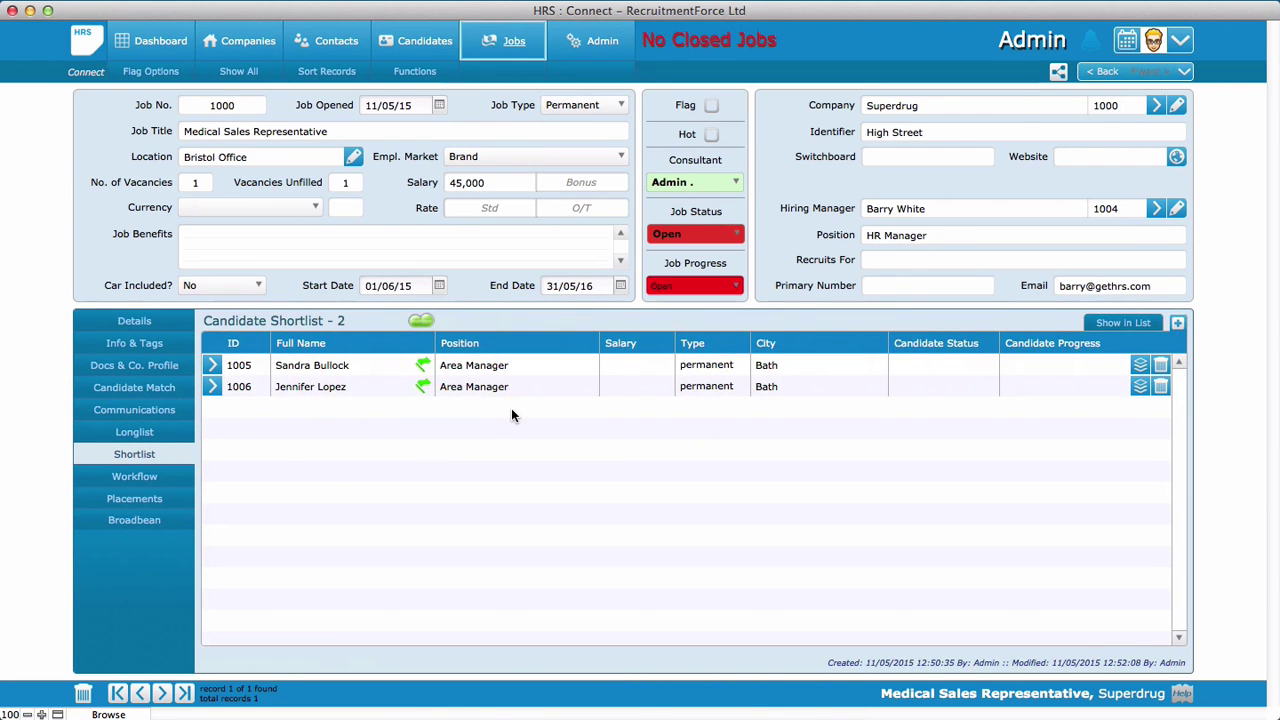
left_click(142, 524)
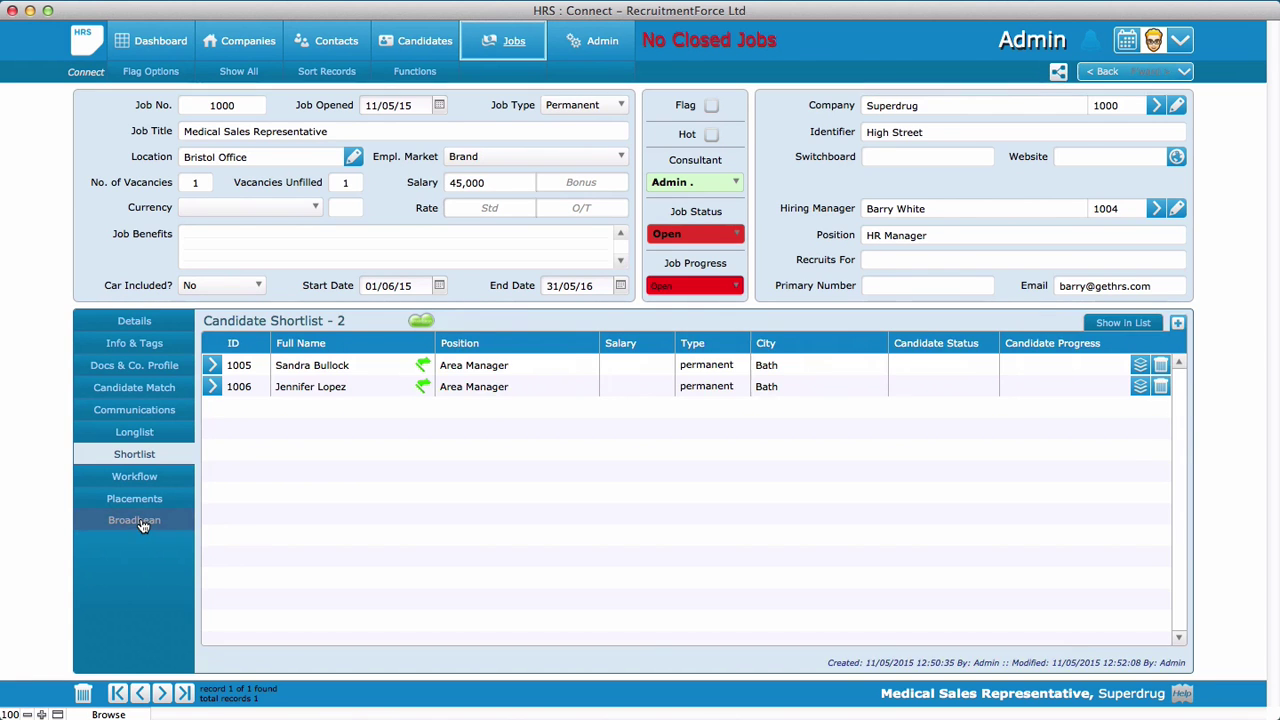